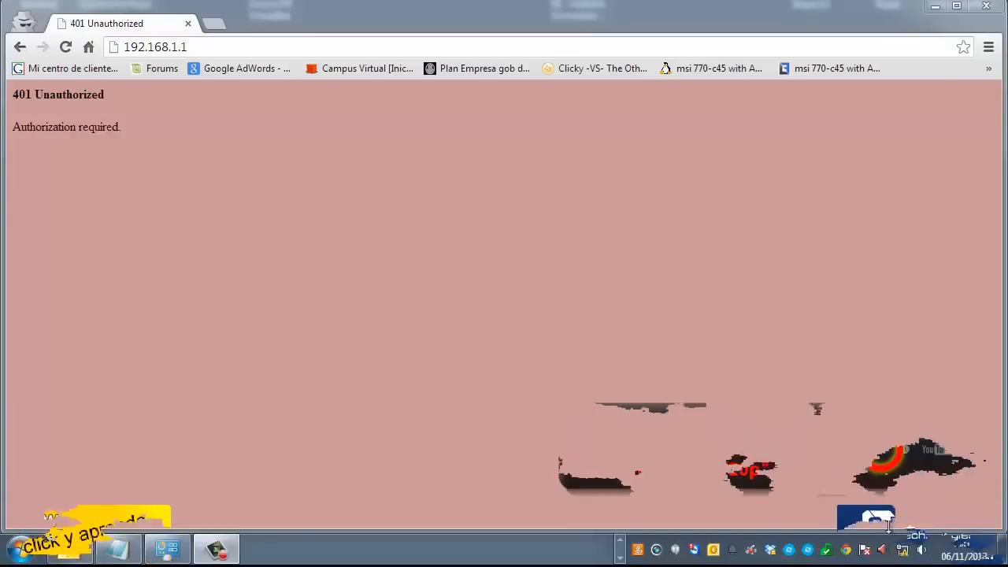
Check the Local Area Connection details for the 192.168.1.1 gateway, then return to Chrome
{"action": "right_click", "coordinate": [906, 551]}
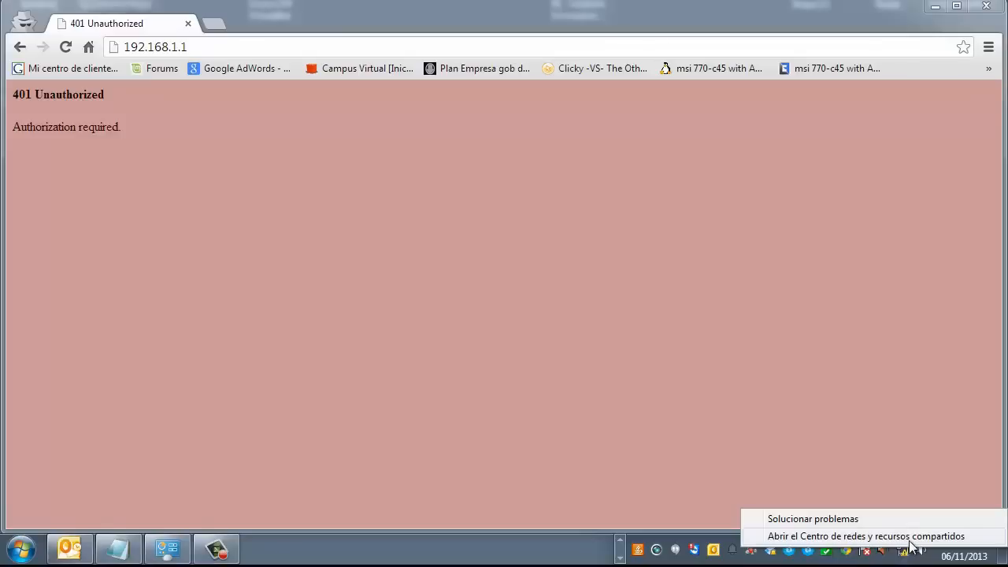
{"action": "left_click", "coordinate": [911, 540]}
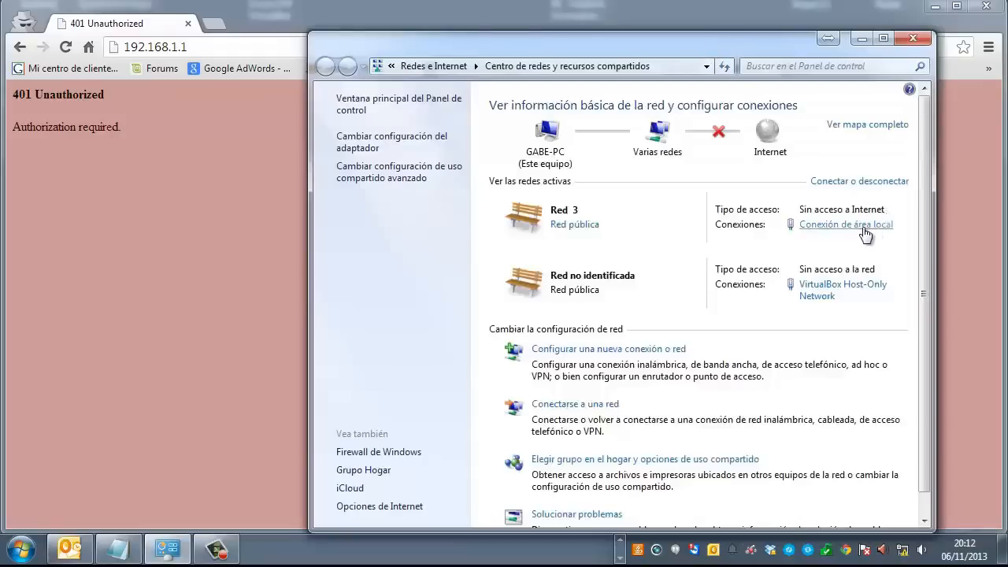
{"action": "left_click", "coordinate": [818, 227]}
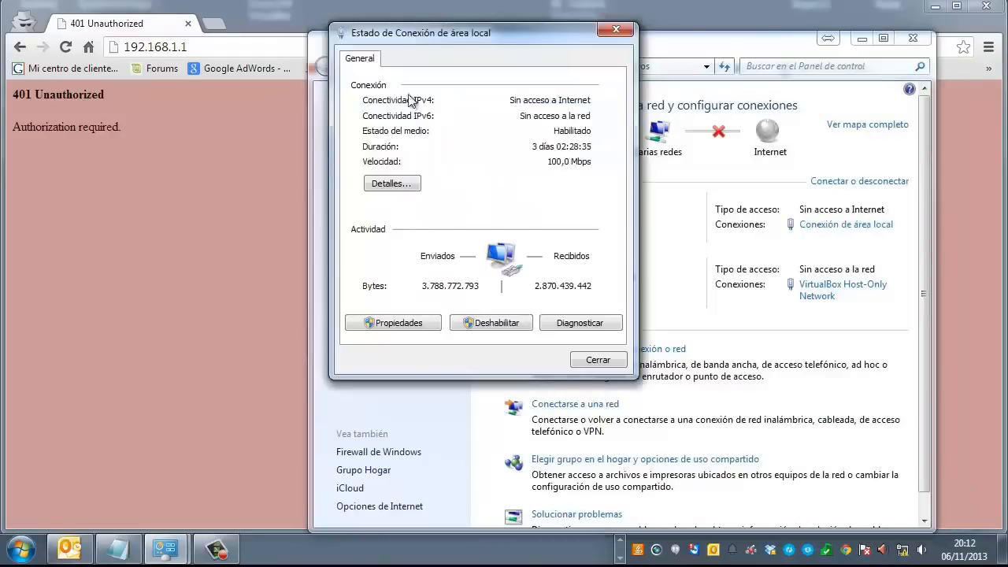
{"action": "left_click", "coordinate": [390, 184]}
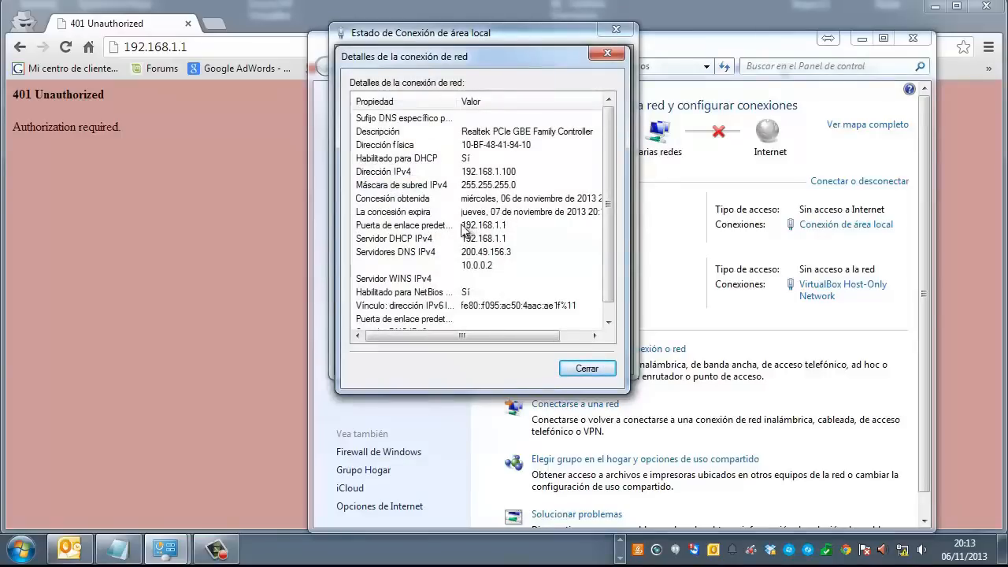
{"action": "left_click", "coordinate": [213, 52]}
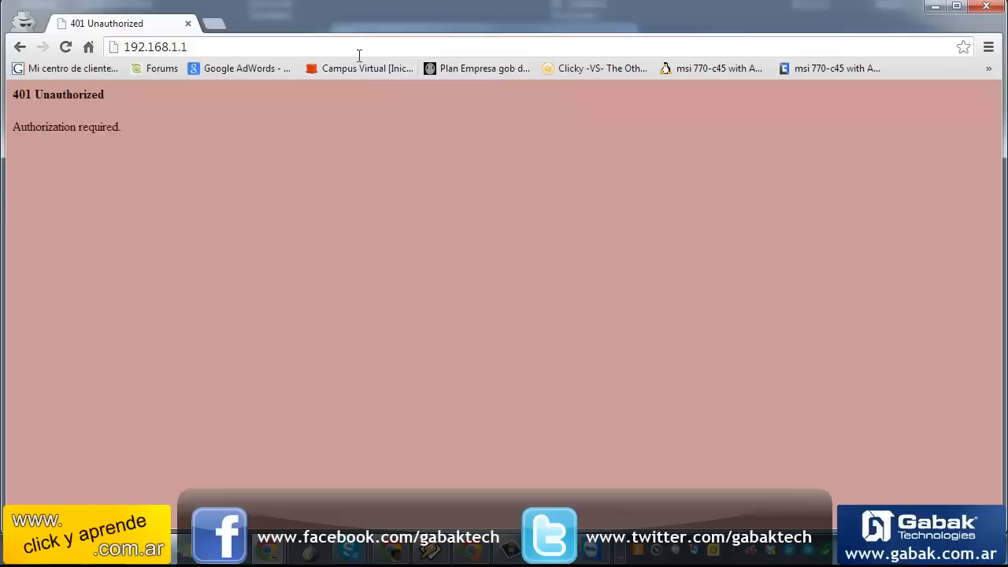
Reload the router page and sign in with the router's username and password
{"action": "key", "text": "Return"}
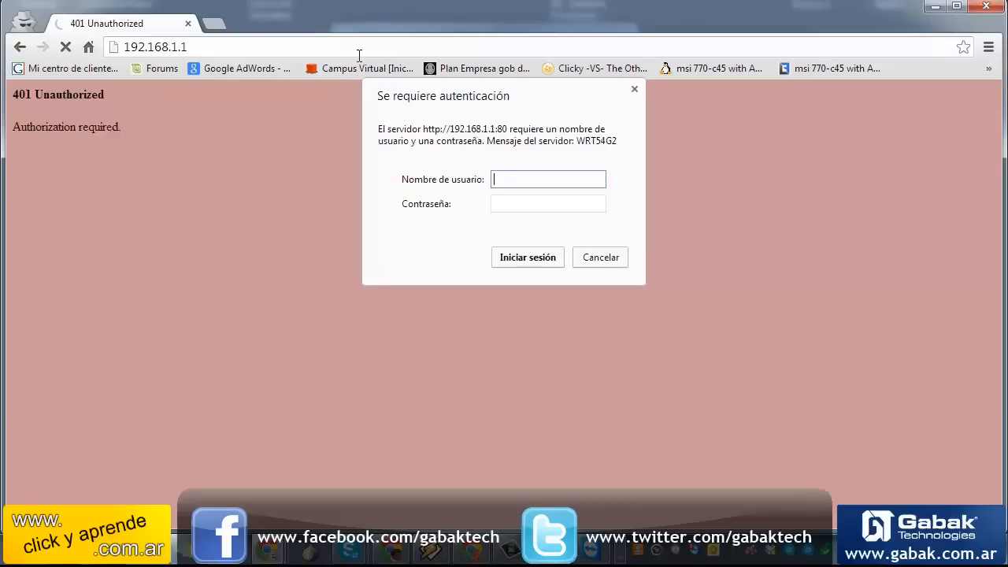
{"action": "key", "text": "Tab"}
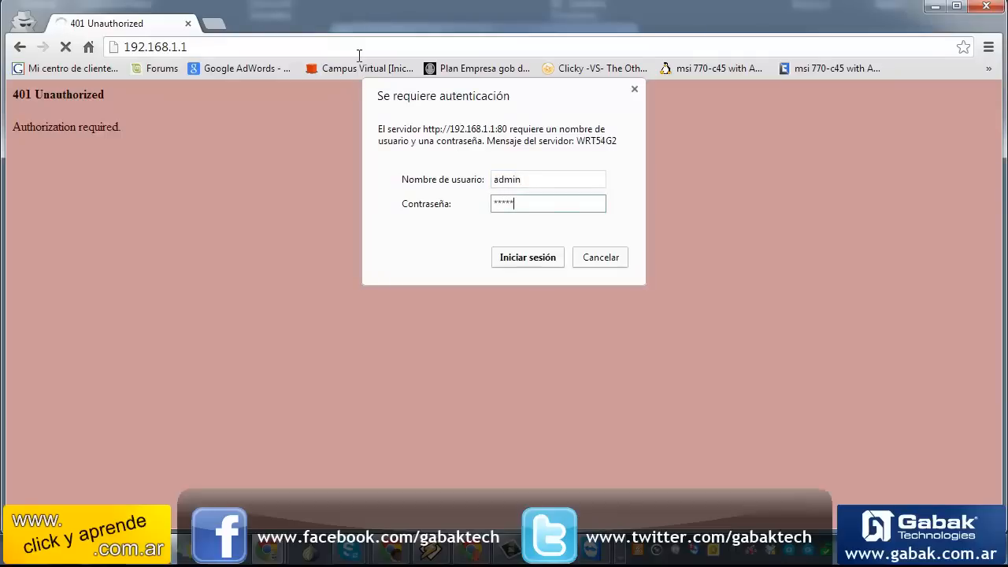
{"action": "key", "text": "Return"}
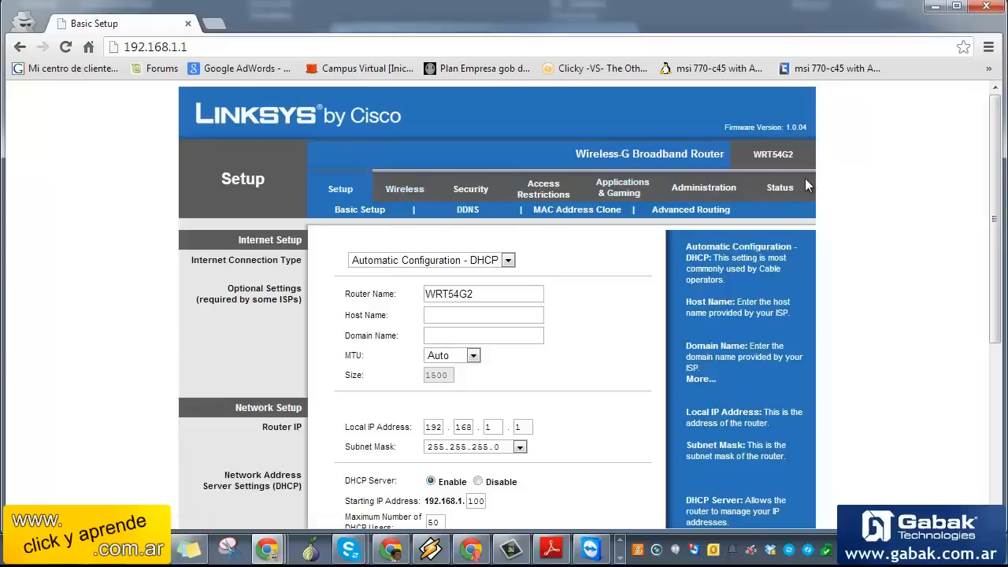
{"action": "left_click", "coordinate": [400, 263]}
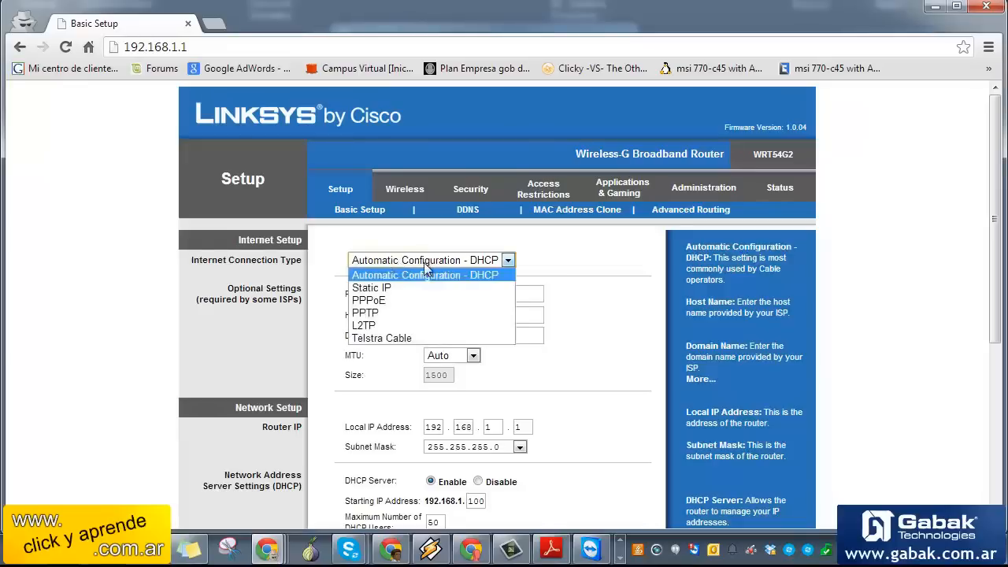
{"action": "left_click", "coordinate": [461, 295]}
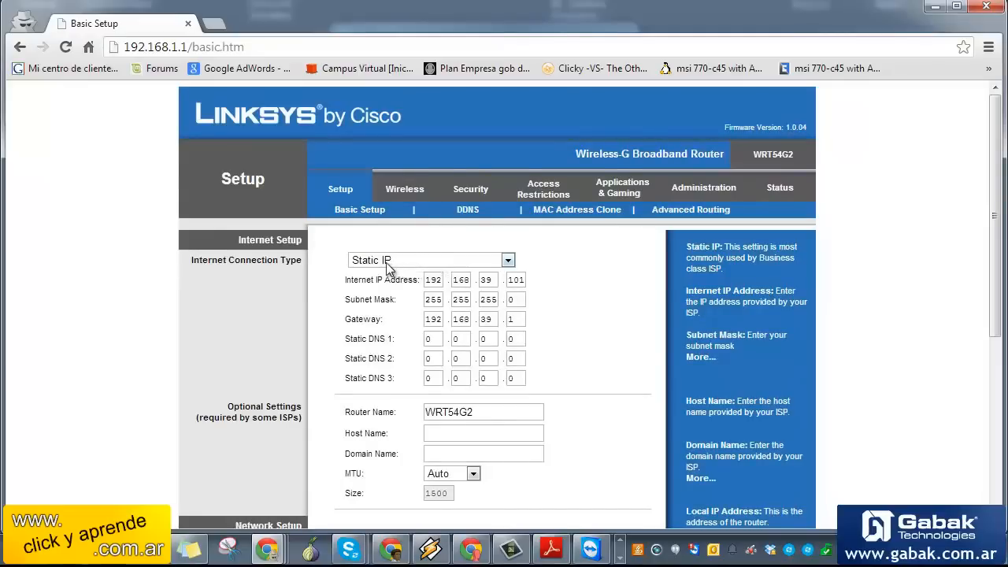
{"action": "left_click", "coordinate": [386, 263]}
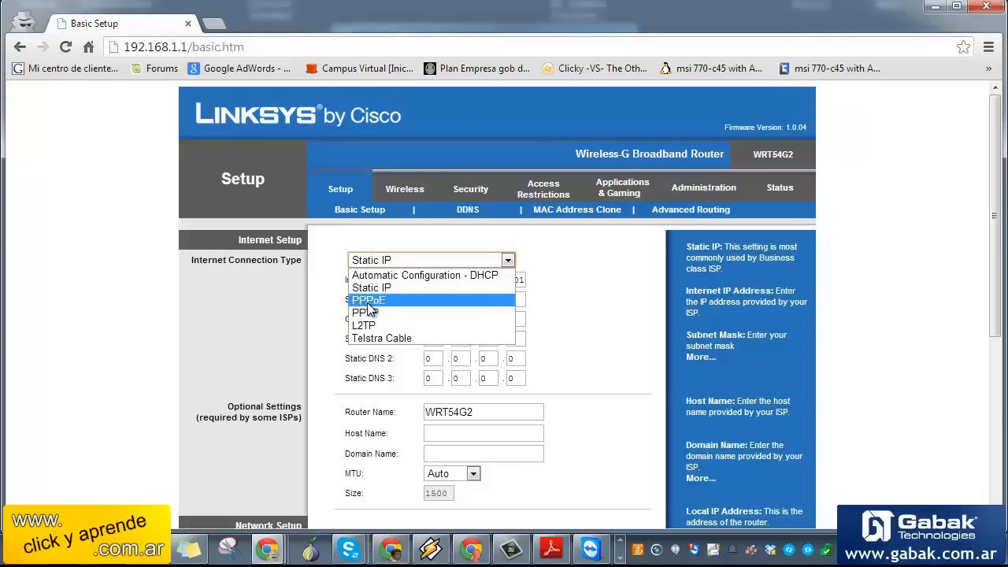
{"action": "left_click", "coordinate": [368, 302]}
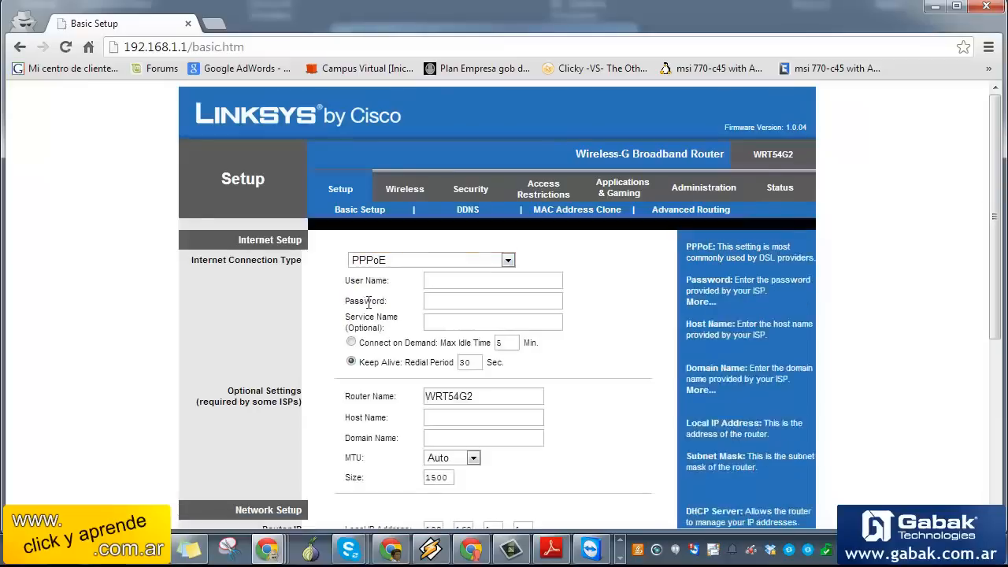
{"action": "left_click", "coordinate": [451, 280]}
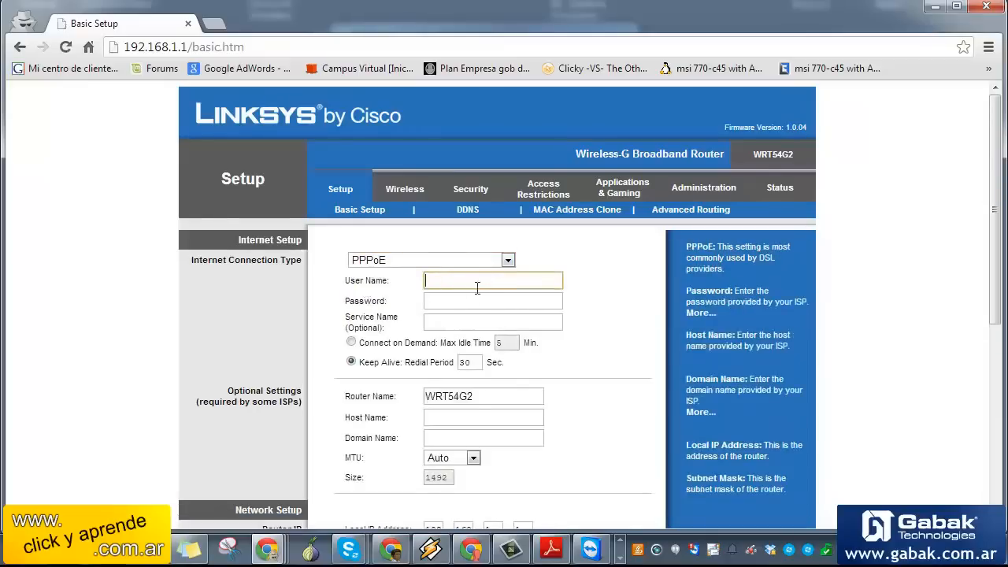
{"action": "left_click", "coordinate": [449, 299]}
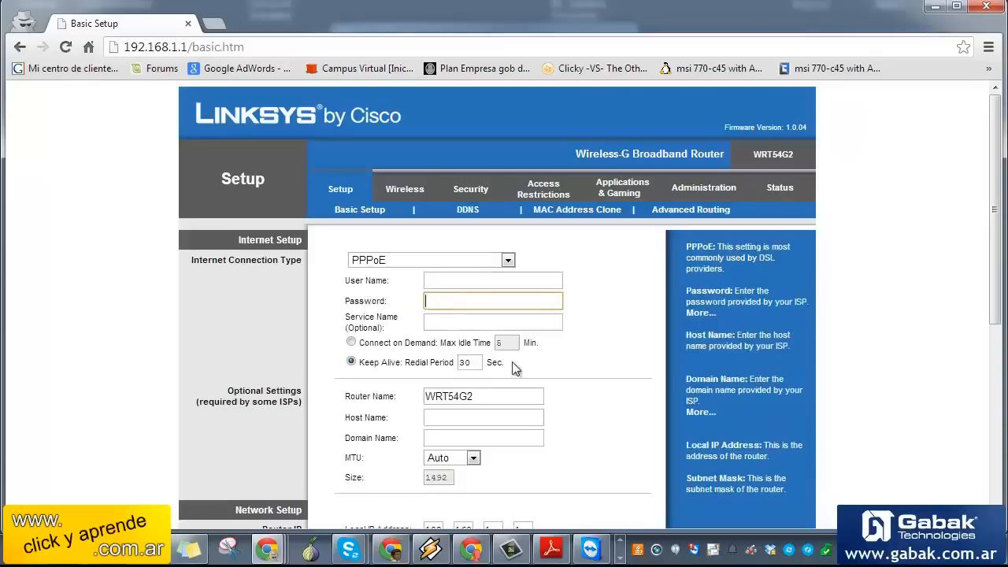
{"action": "left_click", "coordinate": [459, 259]}
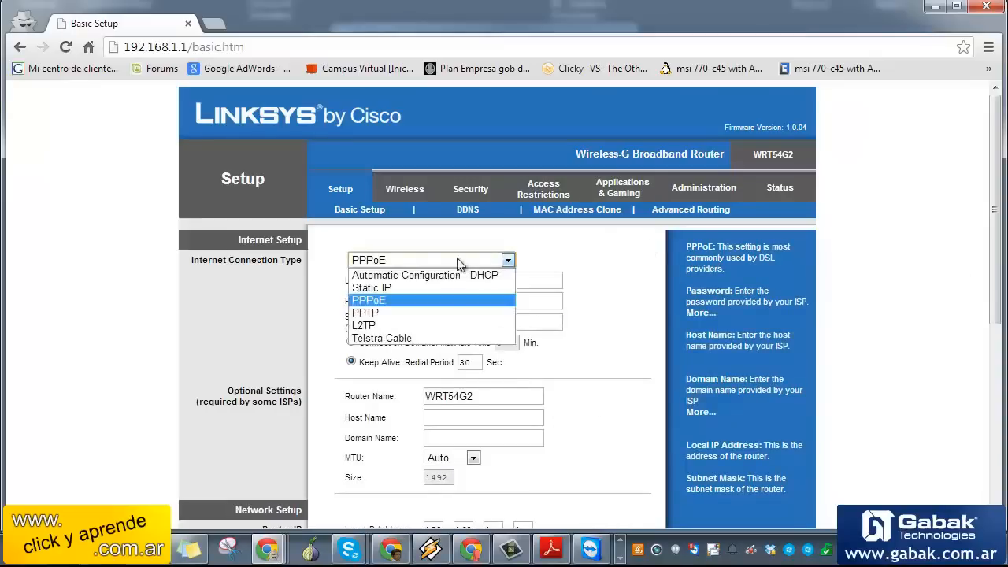
{"action": "left_click", "coordinate": [381, 277]}
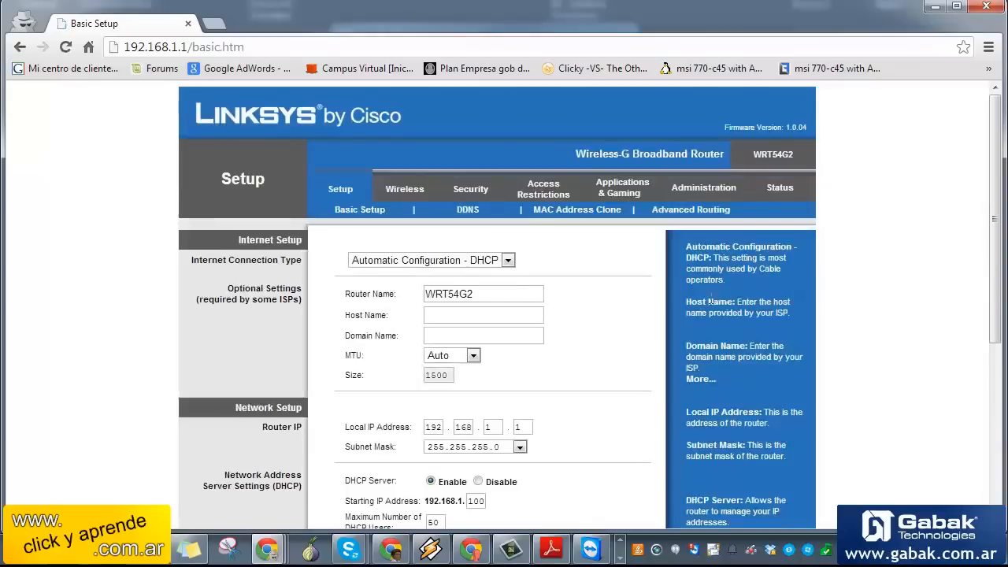
{"action": "left_click_drag", "start_coordinate": [996, 235], "coordinate": [989, 392]}
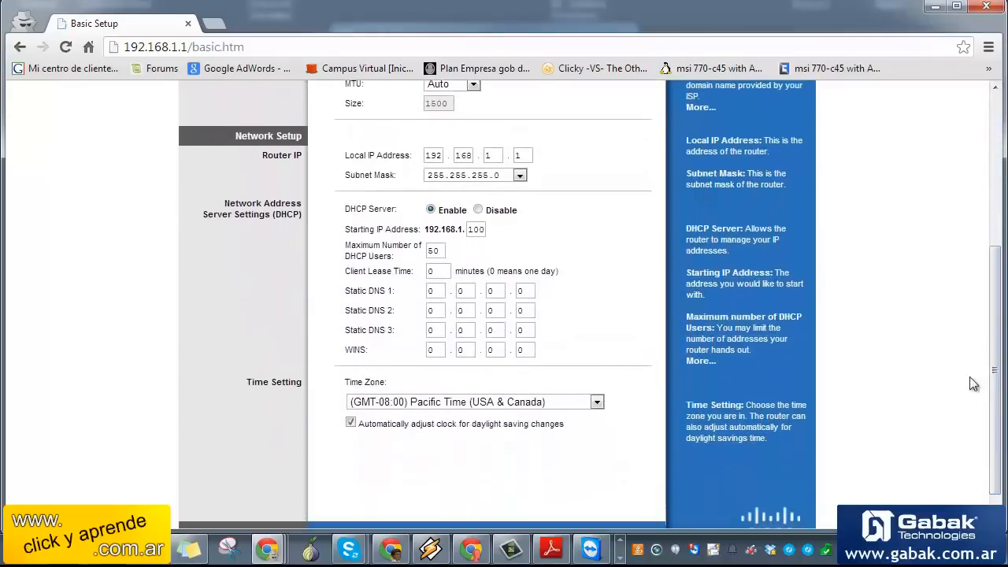
Change the router's Local IP Address to 192.168.11.1, leaving the DHCP server enabled
{"action": "left_click", "coordinate": [500, 155]}
{"action": "type", "text": "1"}
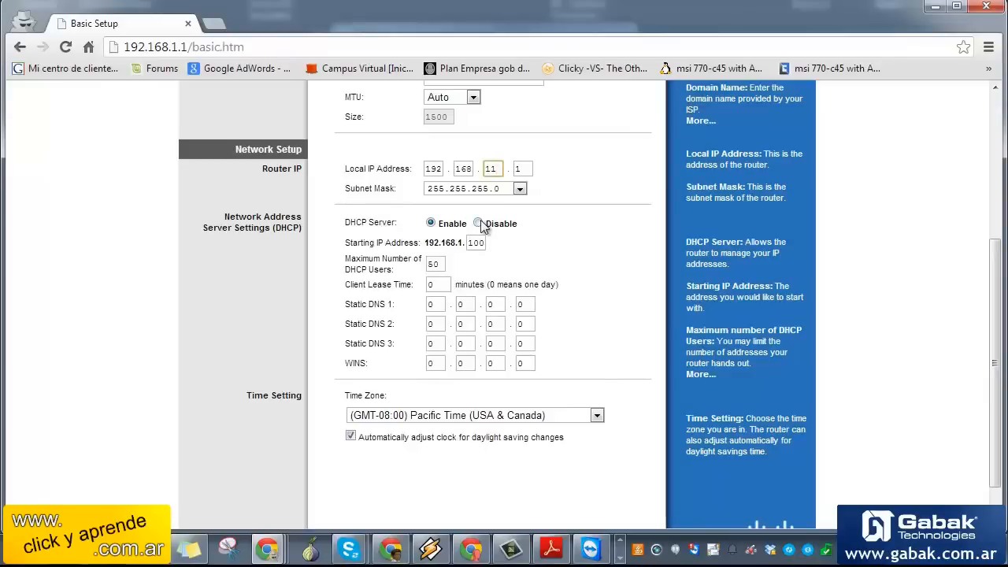
{"action": "left_click", "coordinate": [478, 224]}
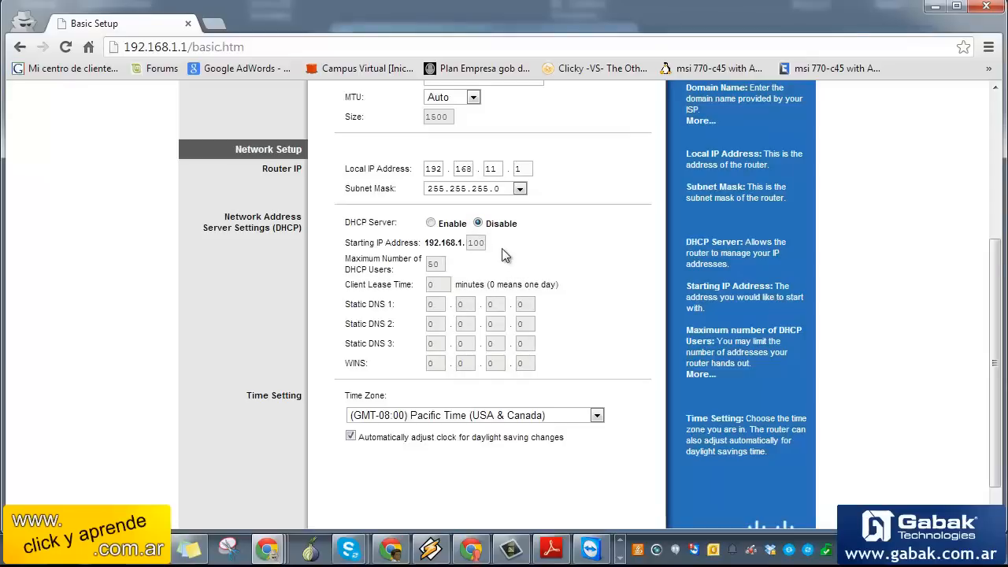
{"action": "left_click", "coordinate": [430, 224]}
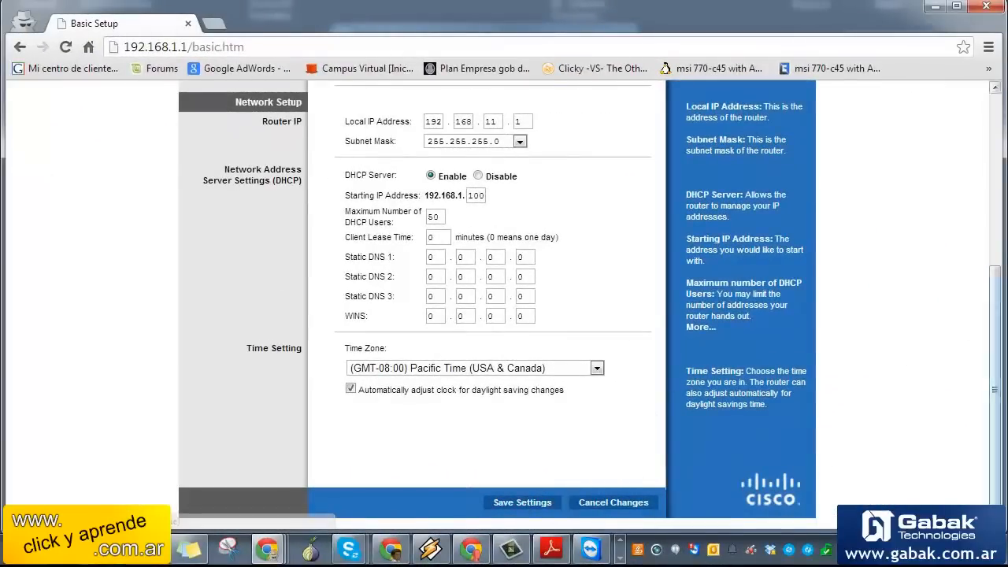
{"action": "left_click_drag", "start_coordinate": [997, 416], "coordinate": [979, 169]}
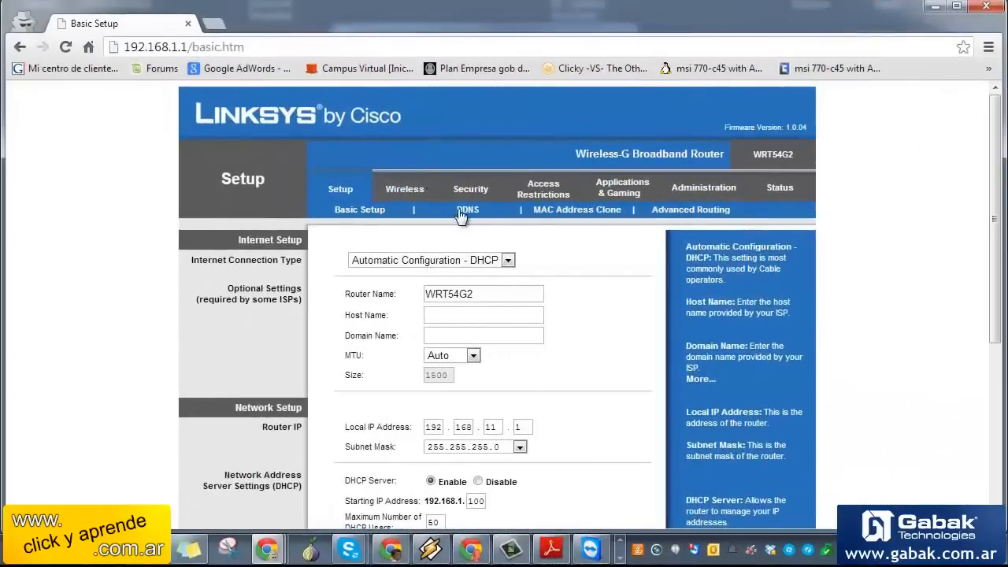
{"action": "left_click", "coordinate": [463, 211]}
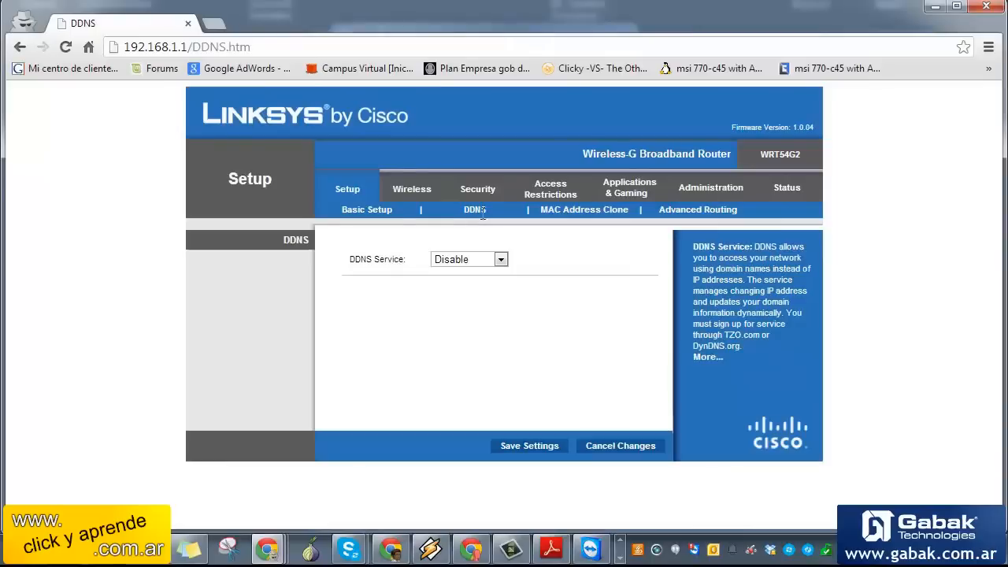
Keep DynDNS.org as the DDNS service, then go to the MAC Address Clone page
{"action": "left_click", "coordinate": [495, 260]}
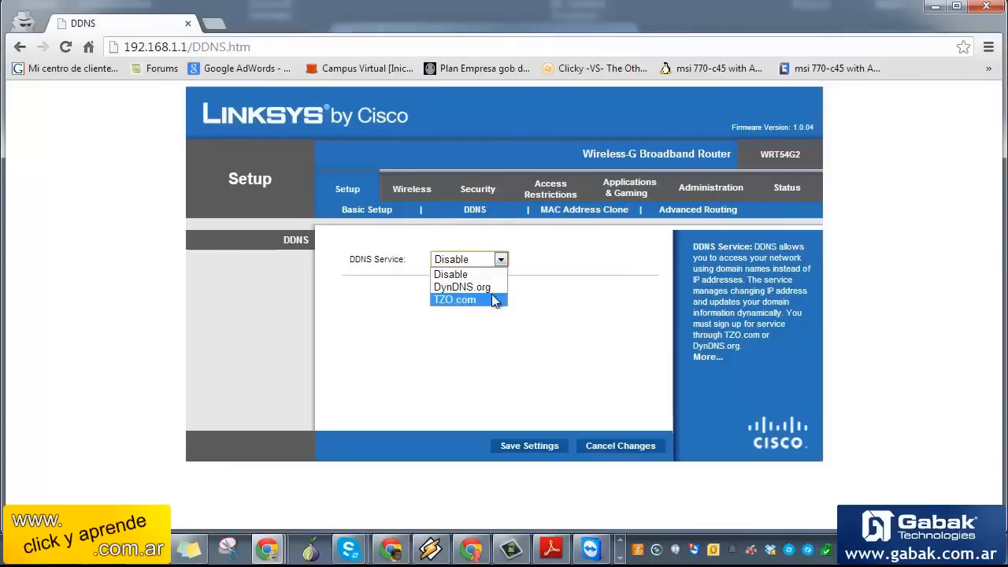
{"action": "left_click", "coordinate": [463, 287]}
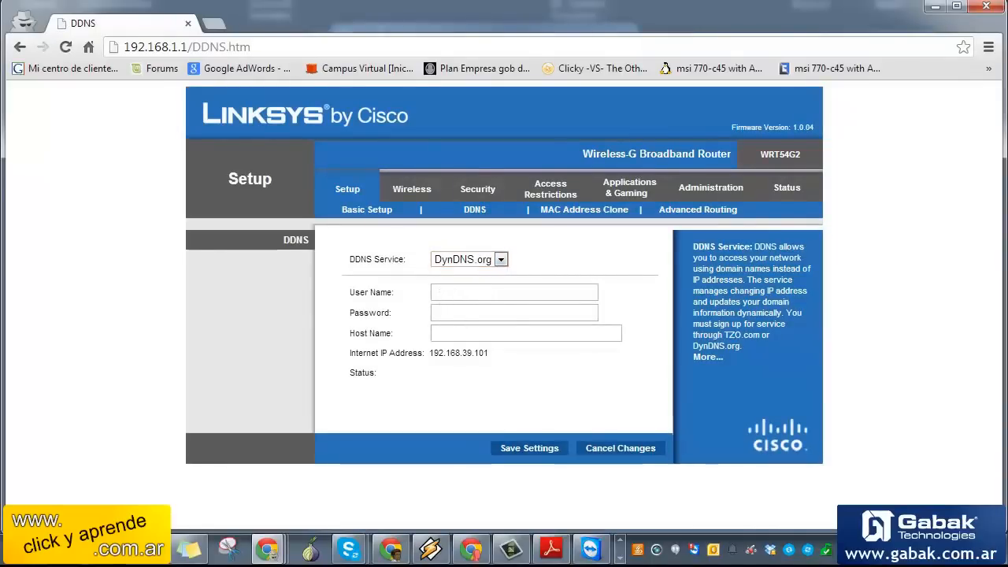
{"action": "left_click", "coordinate": [537, 291]}
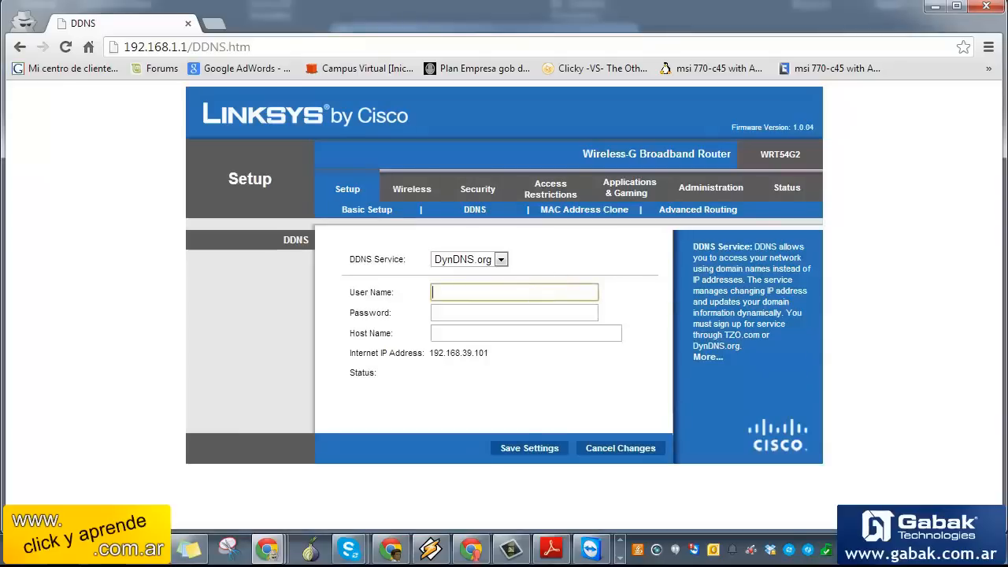
{"action": "left_click", "coordinate": [473, 291]}
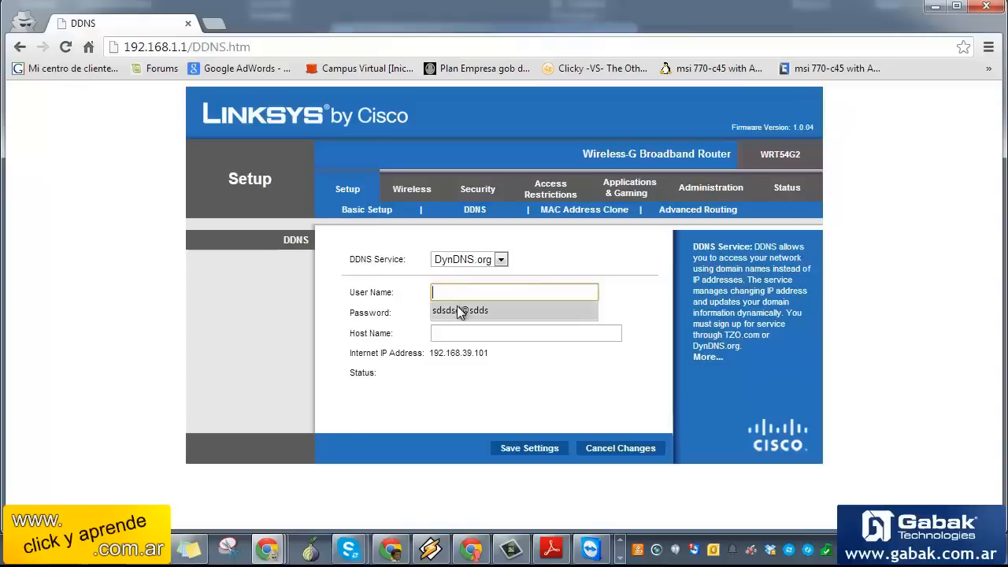
{"action": "left_click", "coordinate": [463, 262]}
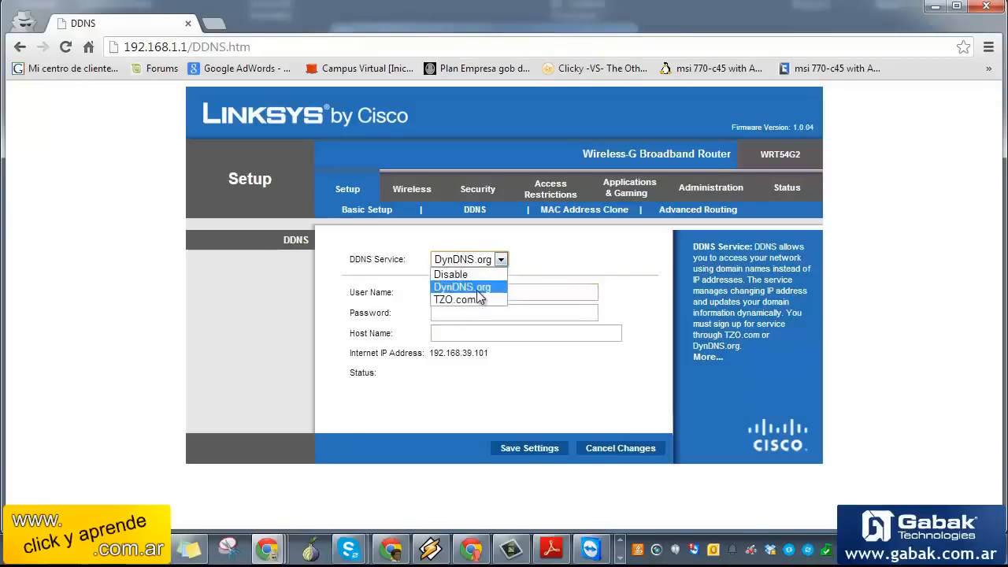
{"action": "left_click", "coordinate": [479, 288]}
{"action": "left_click", "coordinate": [484, 294]}
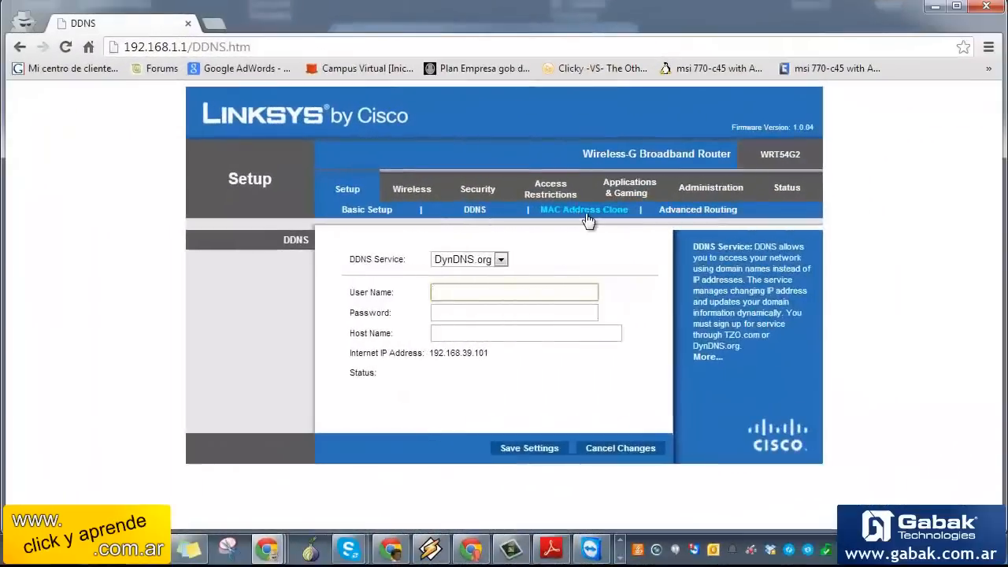
{"action": "left_click", "coordinate": [586, 213]}
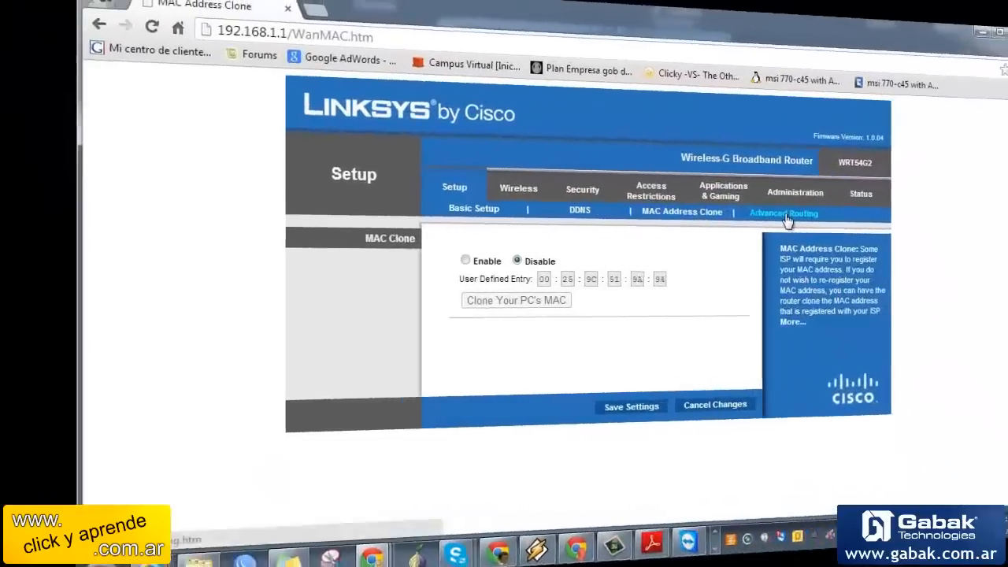
On Advanced Routing, keep Gateway mode and set the static route interface to WAN (Internet)
{"action": "left_click", "coordinate": [699, 210]}
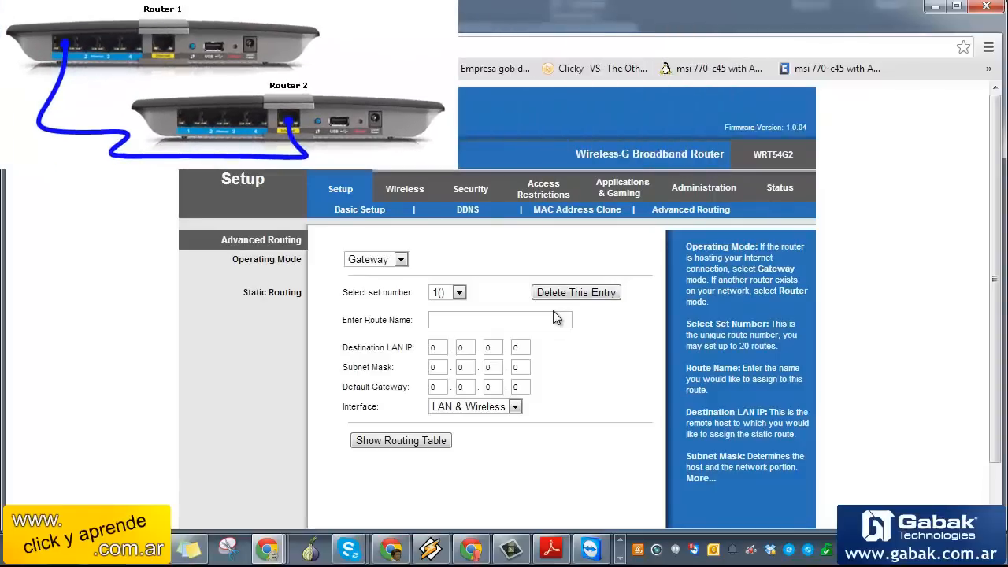
{"action": "left_click", "coordinate": [399, 258]}
{"action": "left_click", "coordinate": [392, 260]}
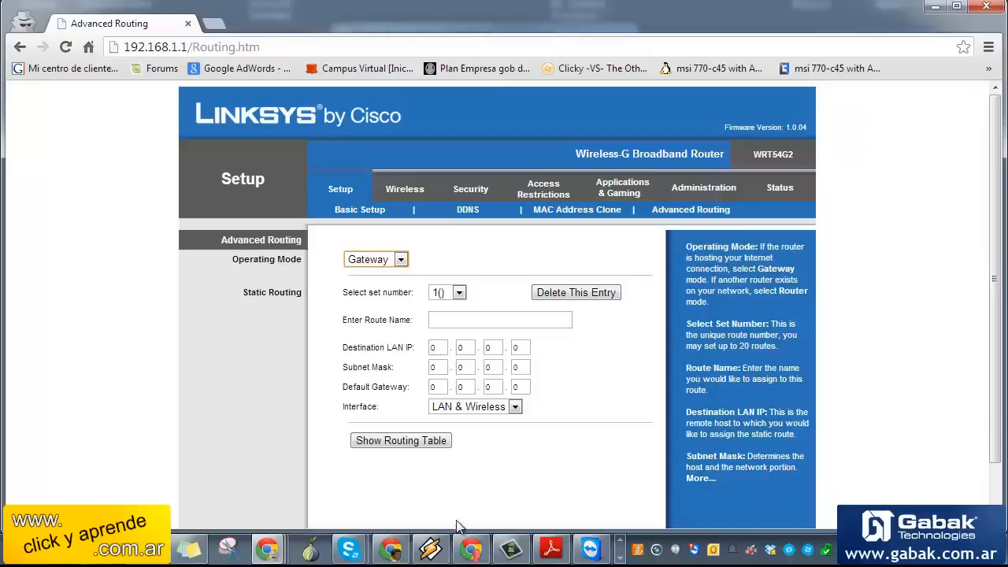
{"action": "left_click", "coordinate": [508, 407]}
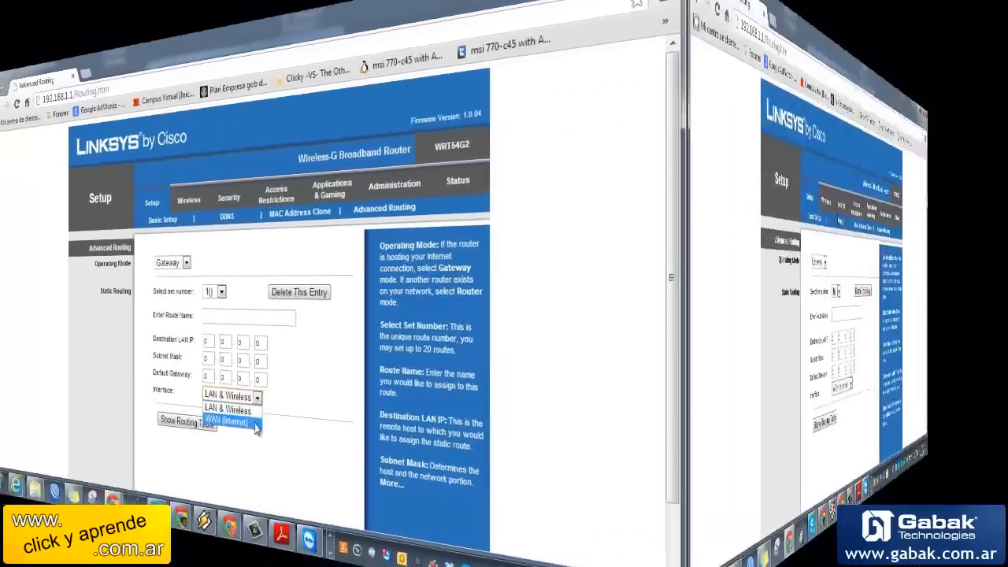
{"action": "left_click", "coordinate": [467, 434]}
Switch Basic Wireless Settings to Manual configuration and select the 'linksys' network name
{"action": "left_click", "coordinate": [409, 187]}
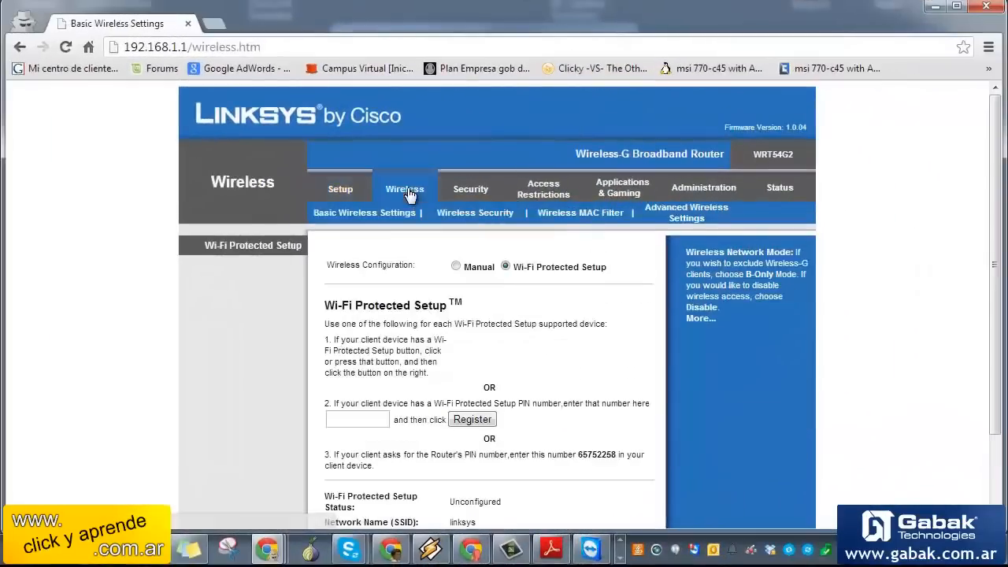
{"action": "scroll", "coordinate": [737, 277], "scroll_direction": "down", "scroll_amount": 3}
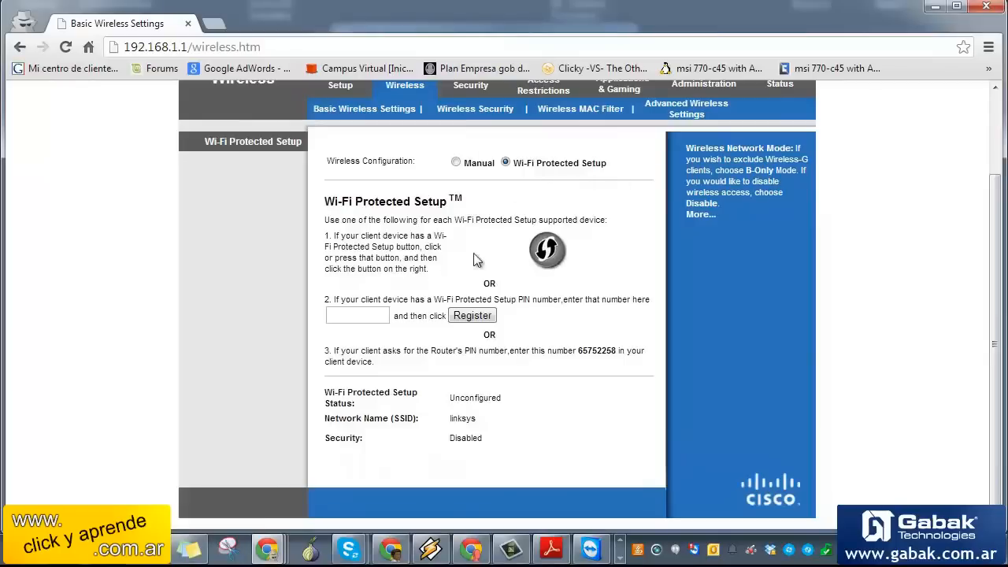
{"action": "left_click", "coordinate": [457, 163]}
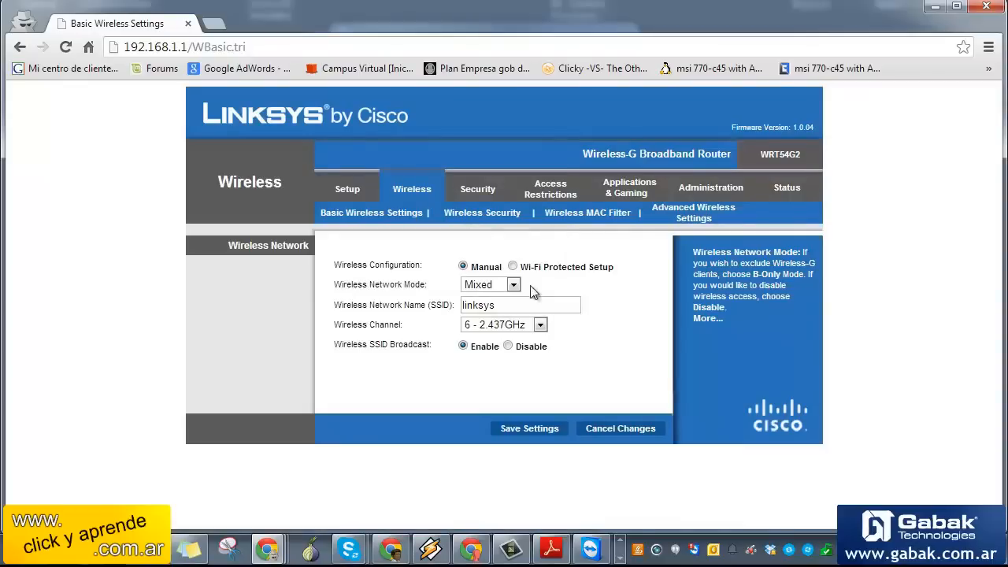
{"action": "left_click_drag", "start_coordinate": [495, 307], "coordinate": [382, 299]}
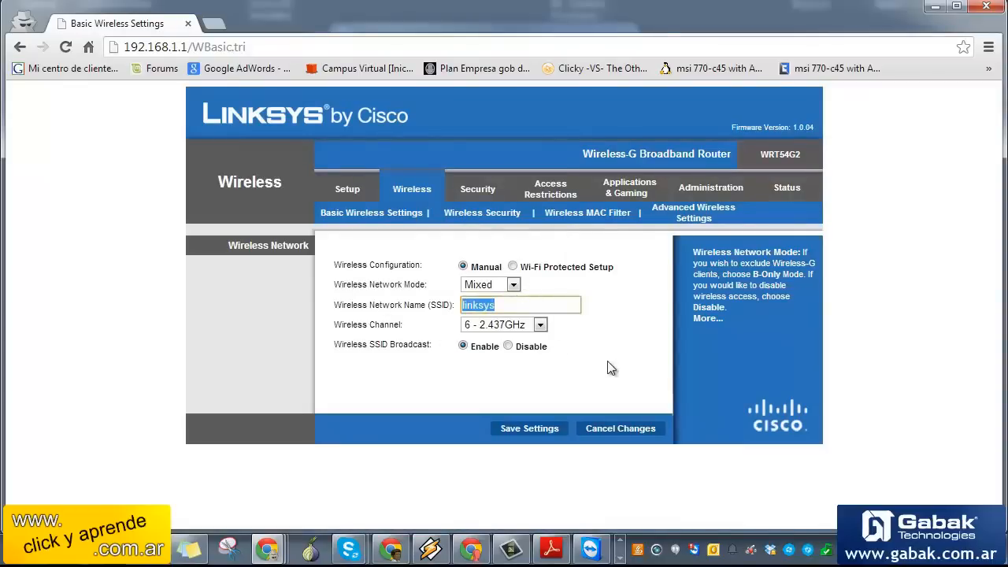
Rename the wireless network to clickyaprende.com.ar on channel 7 - 2.442GHz, keeping SSID broadcast enabled
{"action": "type", "text": "clickyap"}
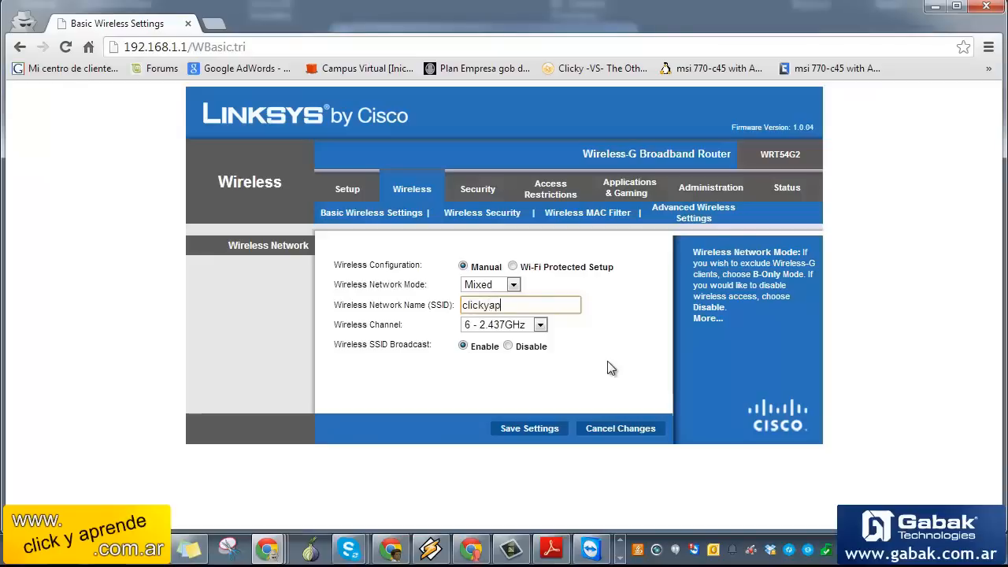
{"action": "type", "text": "rende "}
{"action": "type", "text": "com.ar"}
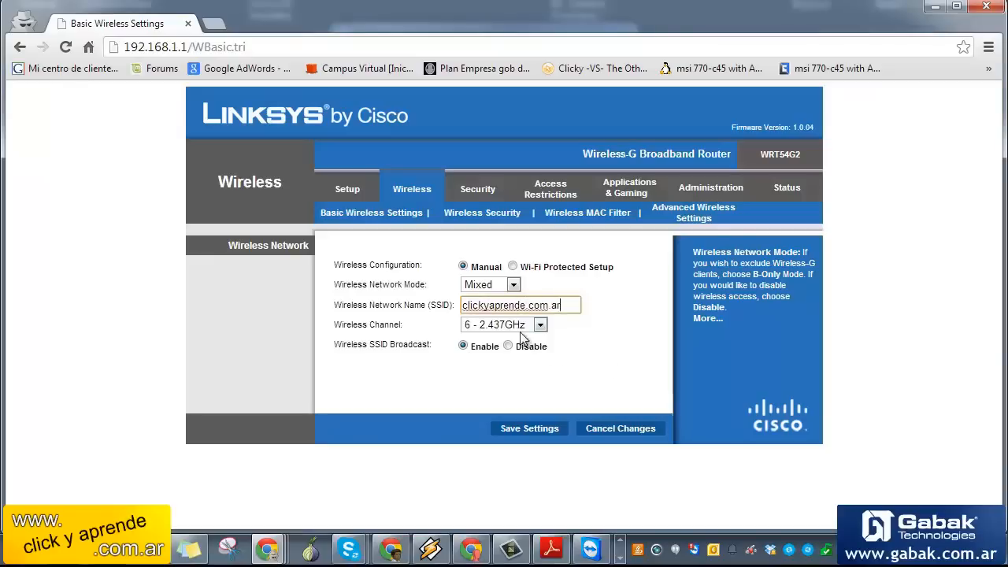
{"action": "left_click", "coordinate": [519, 326]}
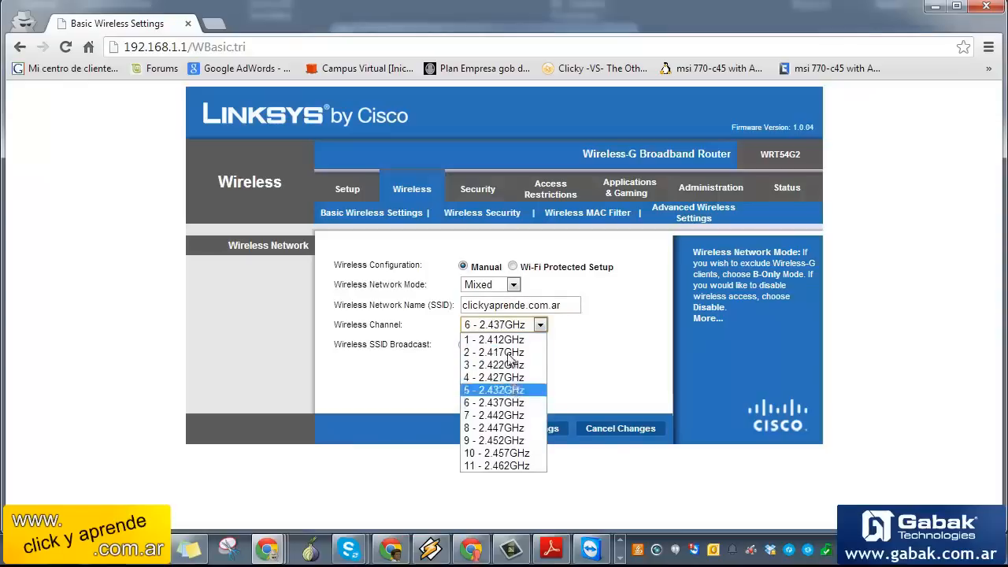
{"action": "left_click", "coordinate": [504, 415]}
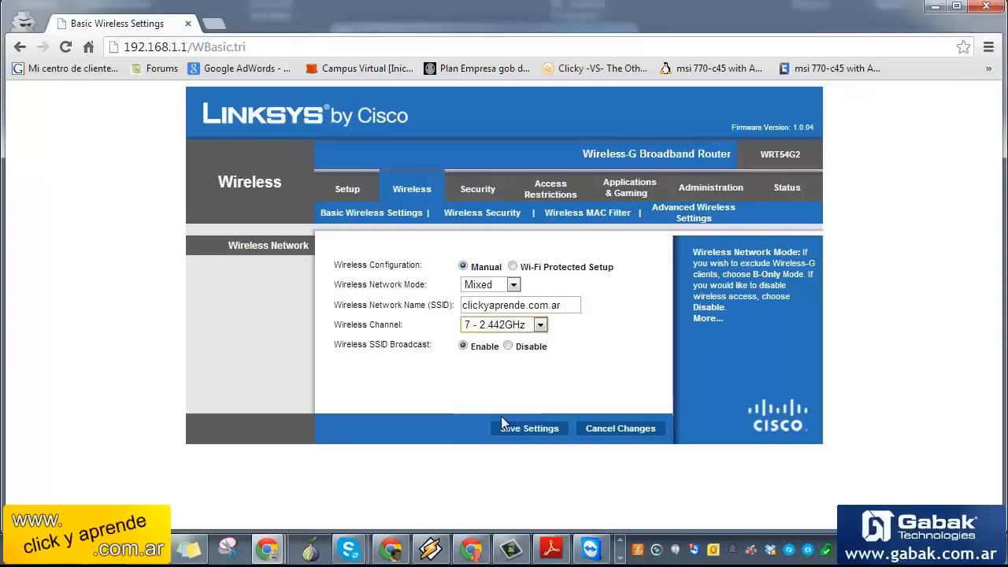
{"action": "left_click", "coordinate": [508, 346]}
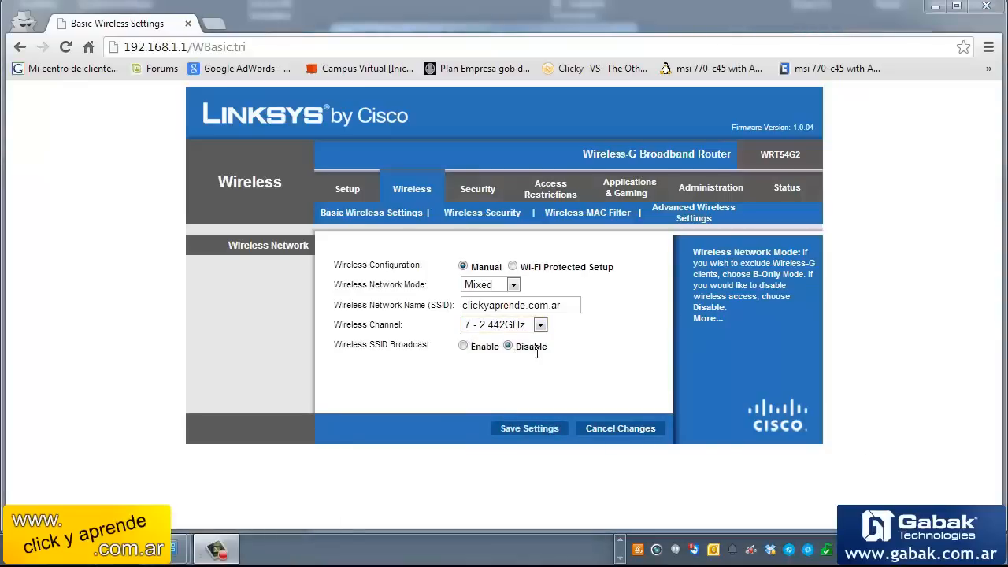
{"action": "left_click", "coordinate": [462, 348]}
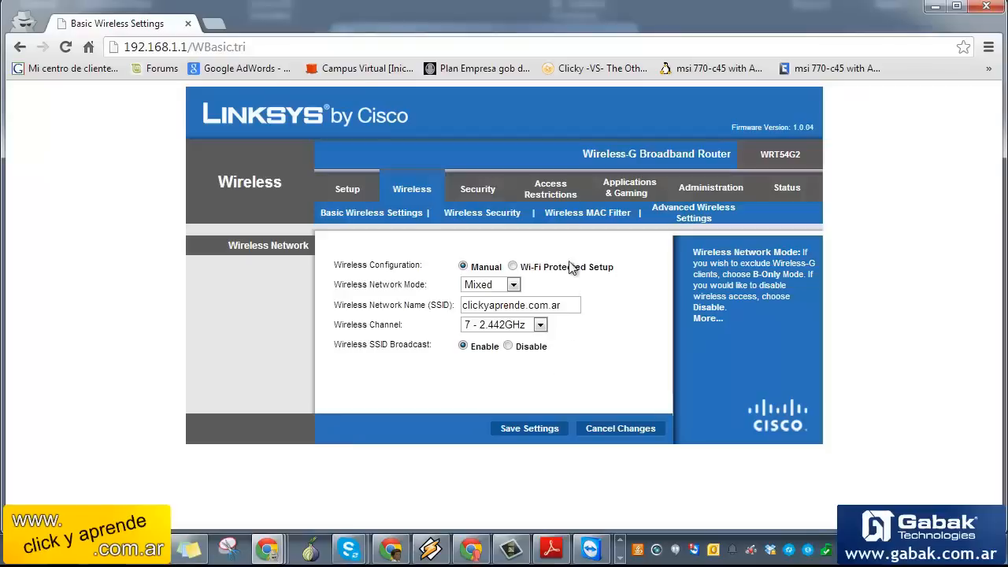
{"action": "left_click", "coordinate": [474, 216]}
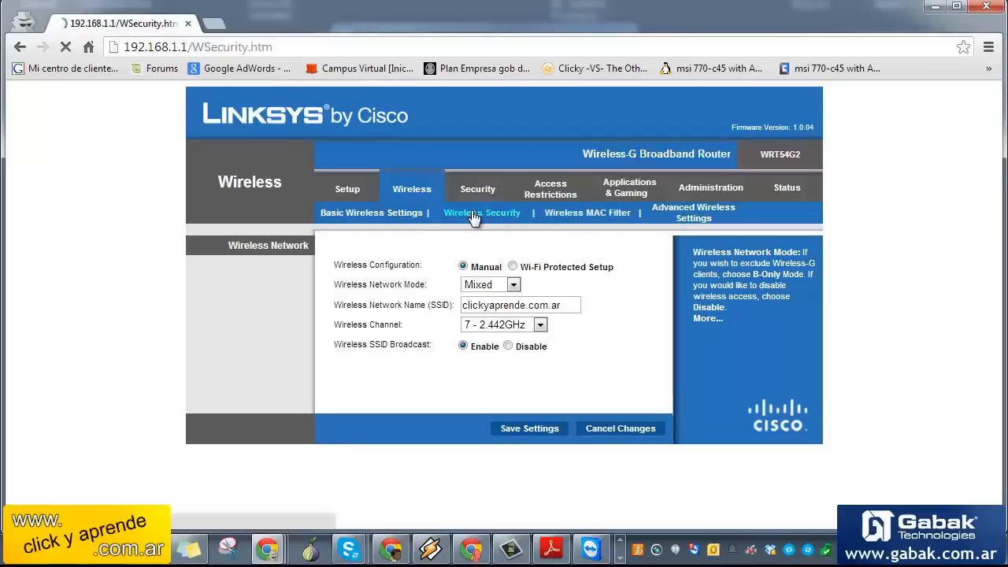
Set wireless Security Mode to WPA2 Personal and enter a WPA shared key
{"action": "left_click", "coordinate": [497, 266]}
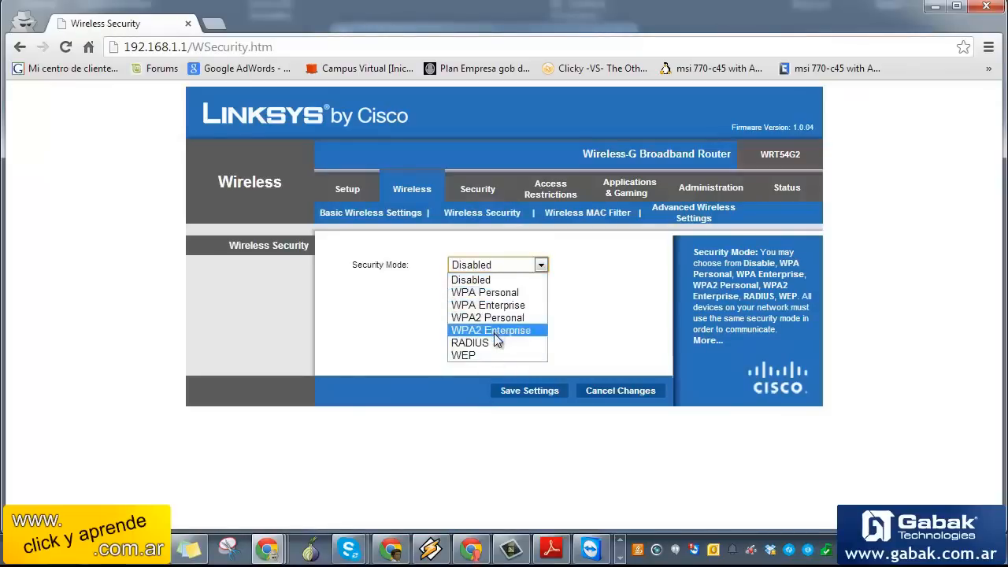
{"action": "left_click", "coordinate": [494, 331]}
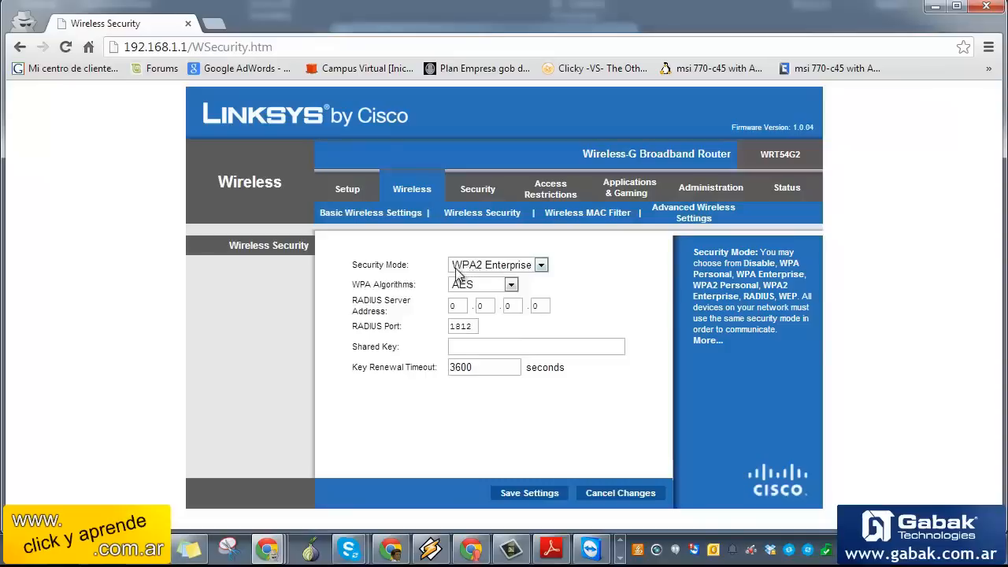
{"action": "left_click", "coordinate": [505, 272]}
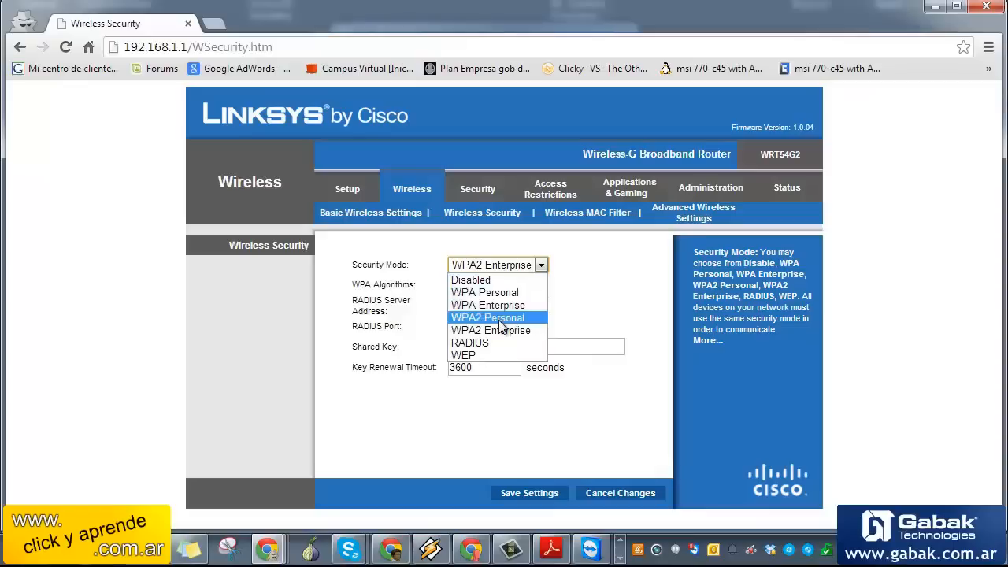
{"action": "left_click", "coordinate": [499, 318]}
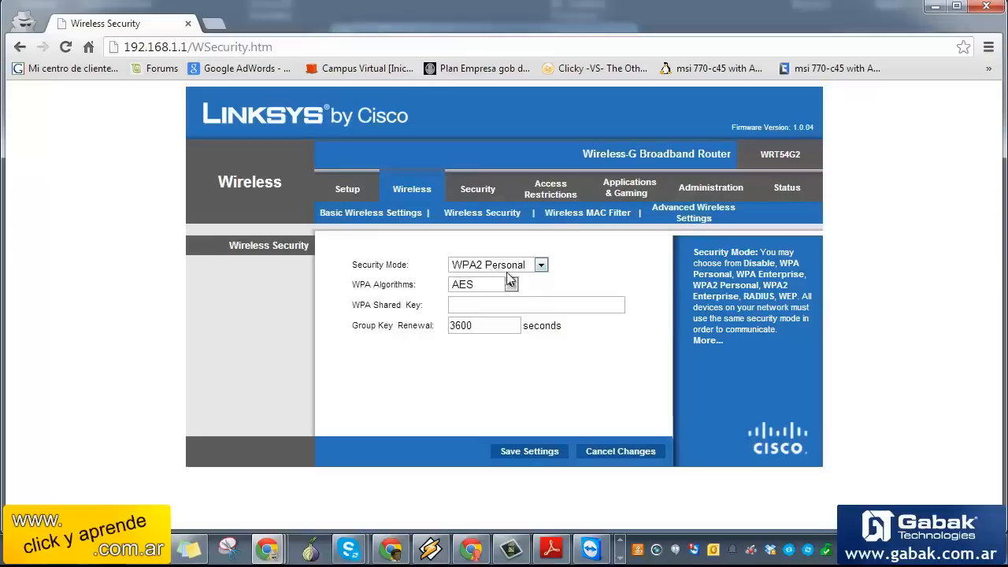
{"action": "left_click", "coordinate": [494, 304]}
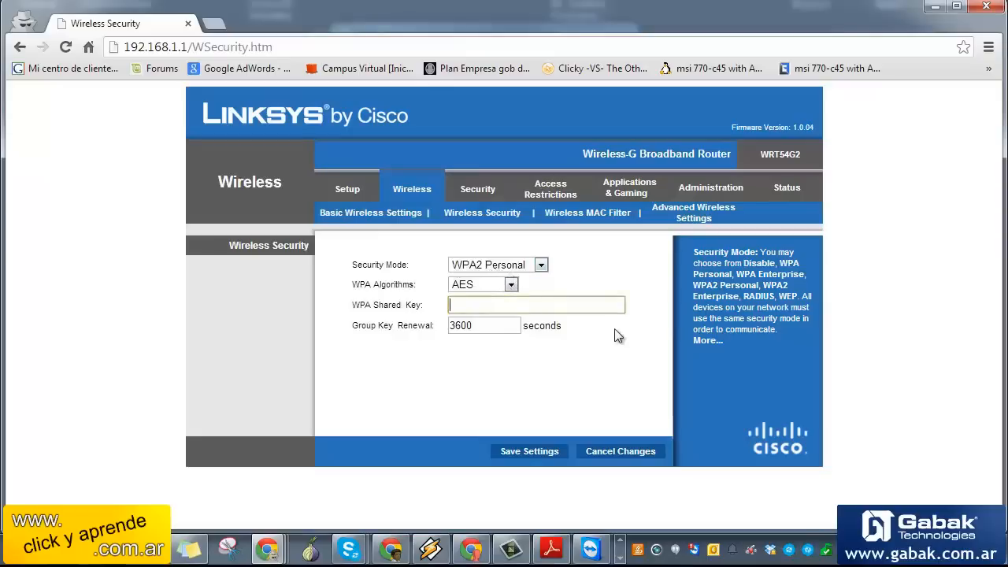
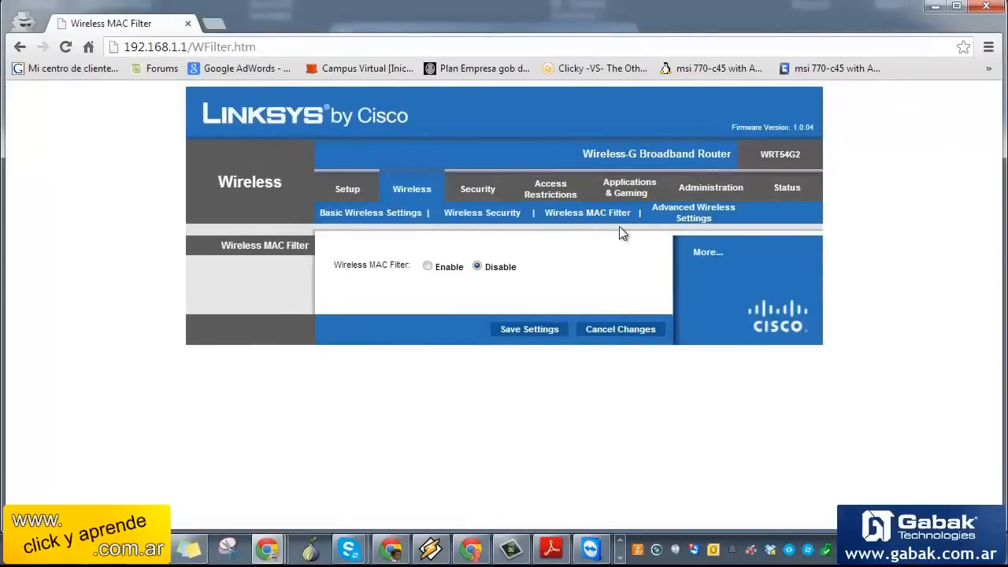
Enable the wireless MAC filter, view its filter list, and choose Permit only for listed PCs
{"action": "left_click", "coordinate": [430, 266]}
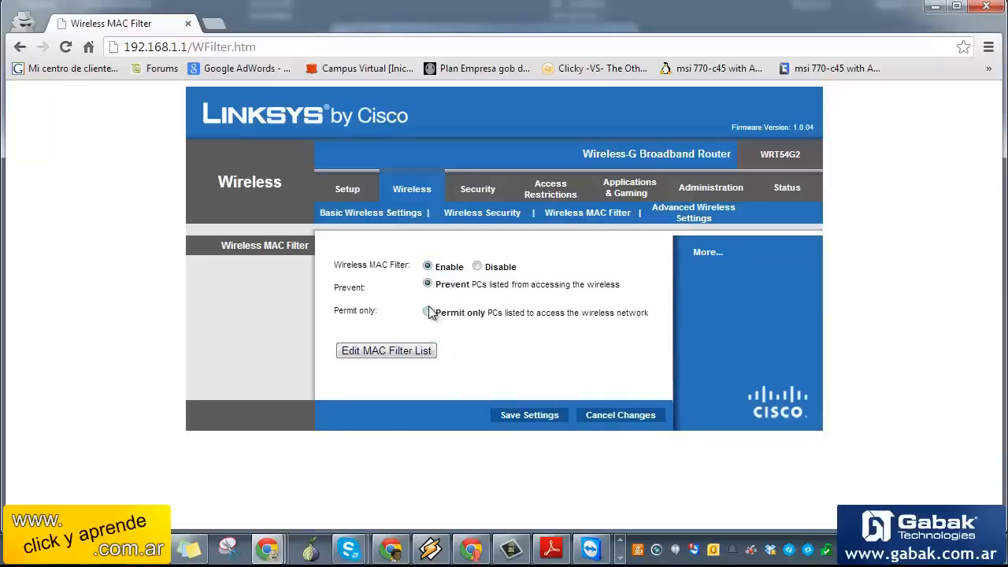
{"action": "left_click", "coordinate": [390, 359]}
{"action": "left_click", "coordinate": [409, 15]}
{"action": "left_click", "coordinate": [427, 314]}
{"action": "left_click", "coordinate": [428, 283]}
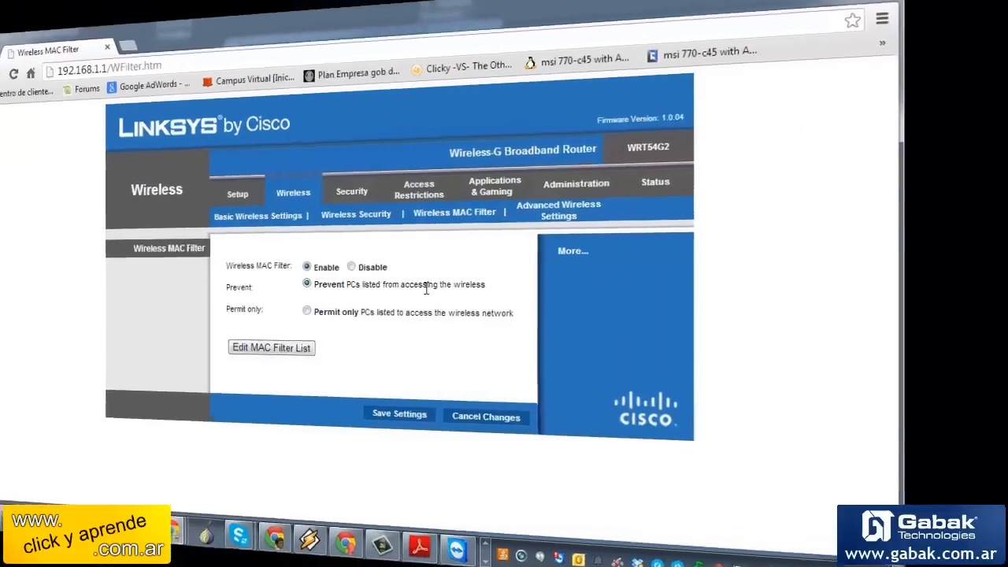
On Advanced Wireless Settings, set Transmission Rate to 24 Mbps and AP Isolation to On
{"action": "left_click", "coordinate": [559, 209]}
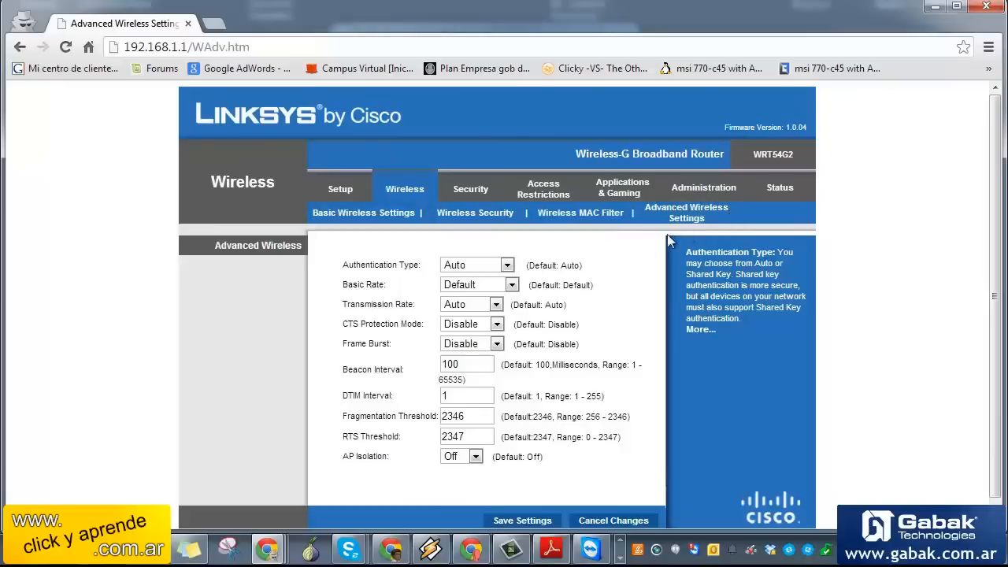
{"action": "left_click", "coordinate": [468, 270]}
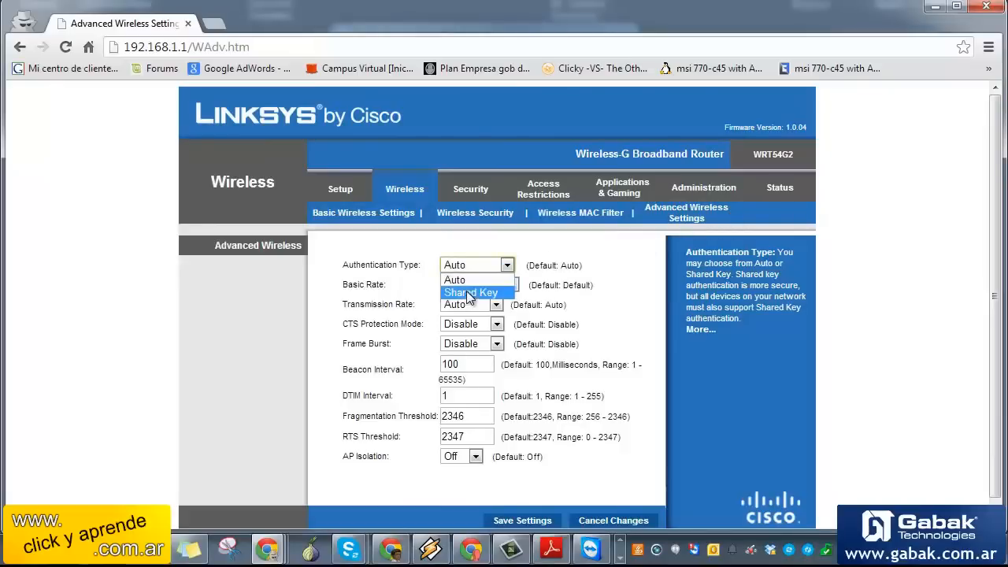
{"action": "left_click", "coordinate": [454, 325]}
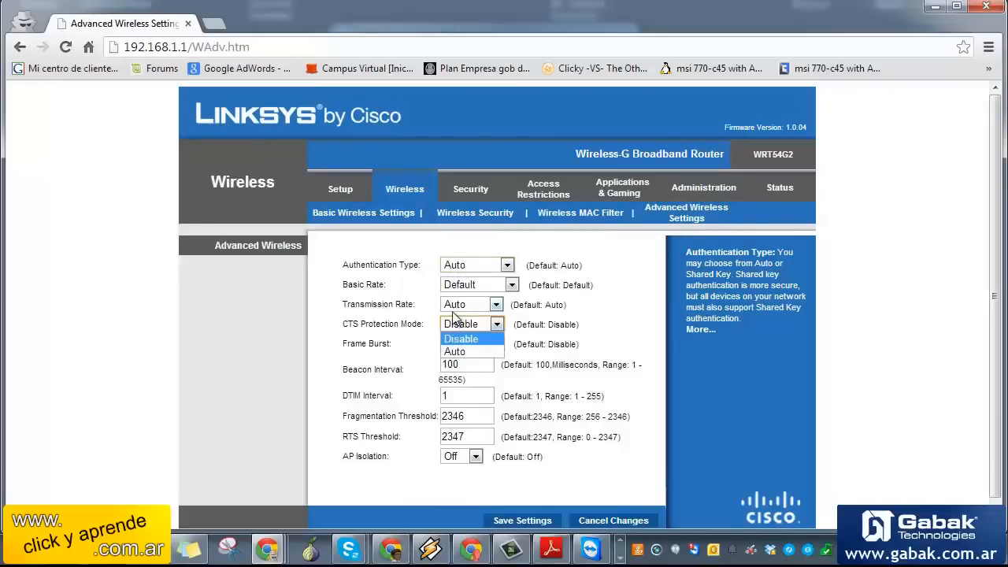
{"action": "left_click", "coordinate": [455, 308]}
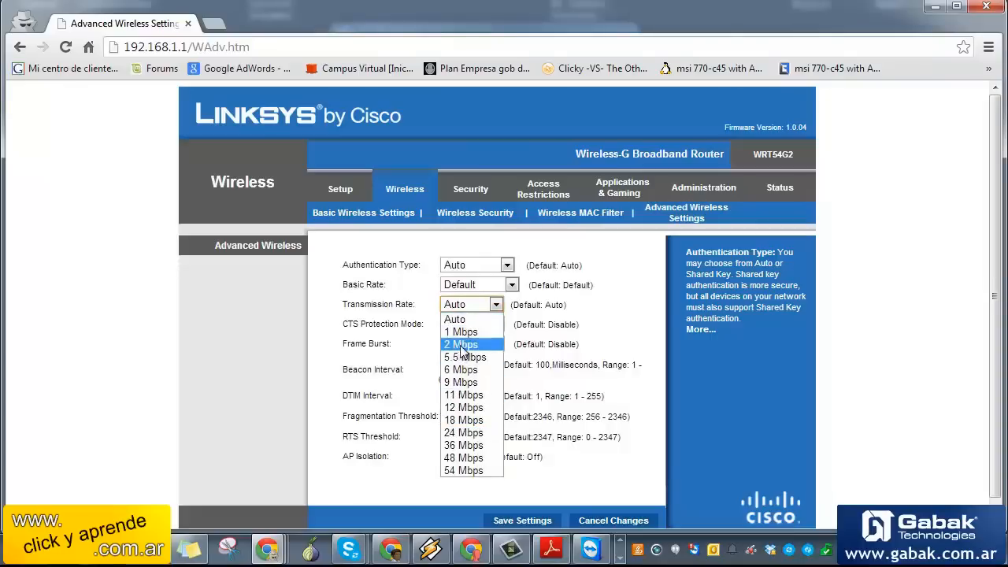
{"action": "left_click", "coordinate": [465, 432]}
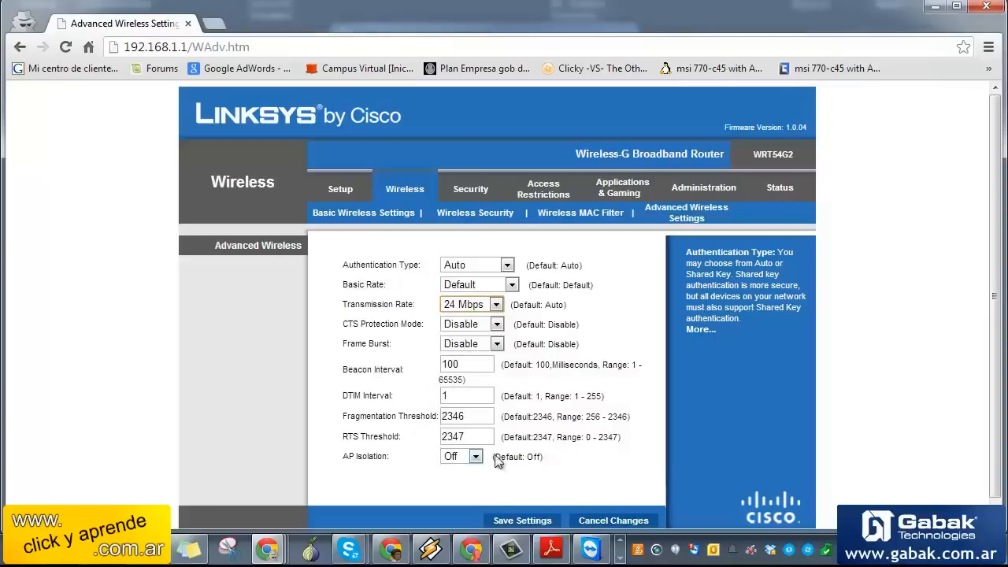
{"action": "left_click", "coordinate": [472, 458]}
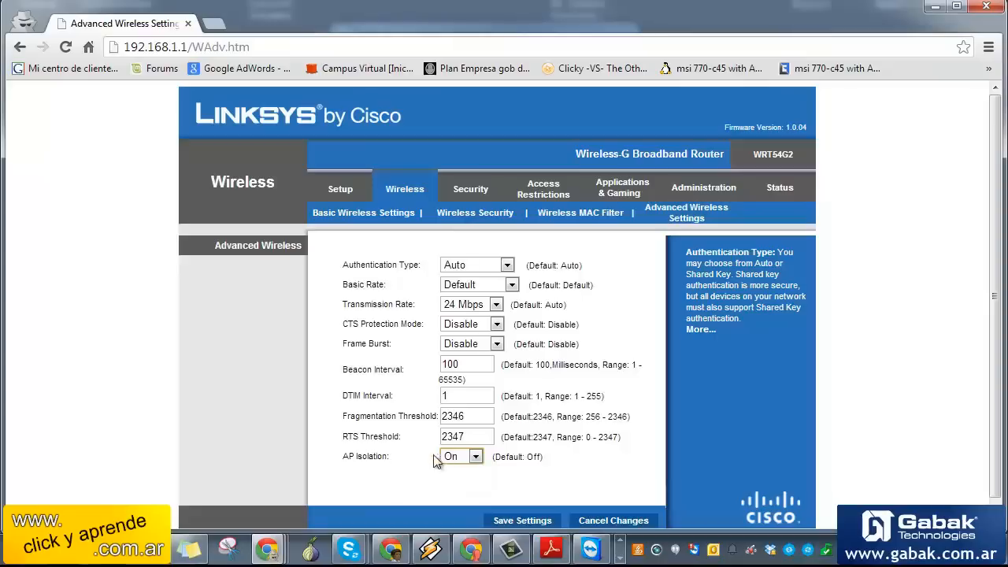
{"action": "left_click_drag", "start_coordinate": [341, 454], "coordinate": [379, 458]}
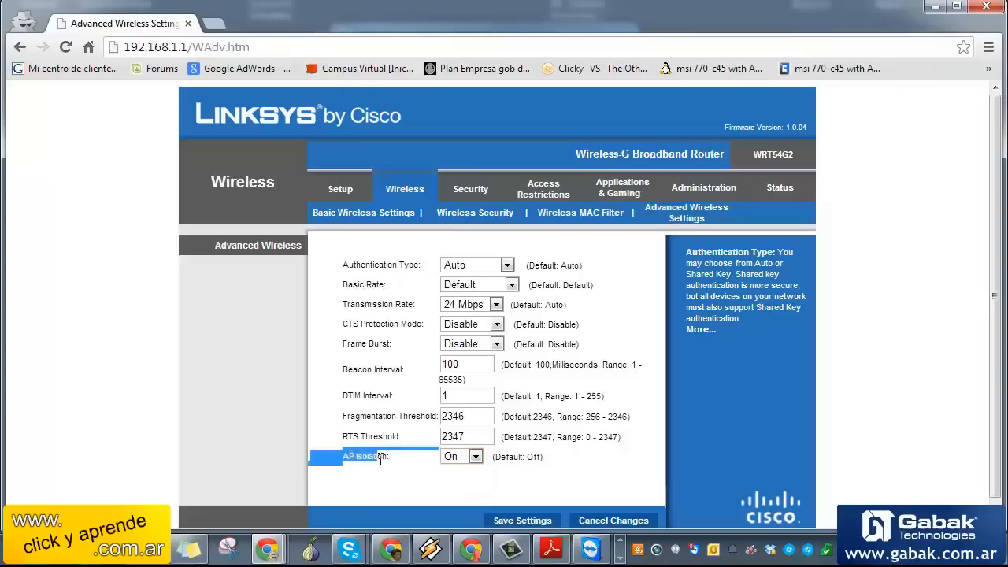
{"action": "left_click", "coordinate": [859, 469]}
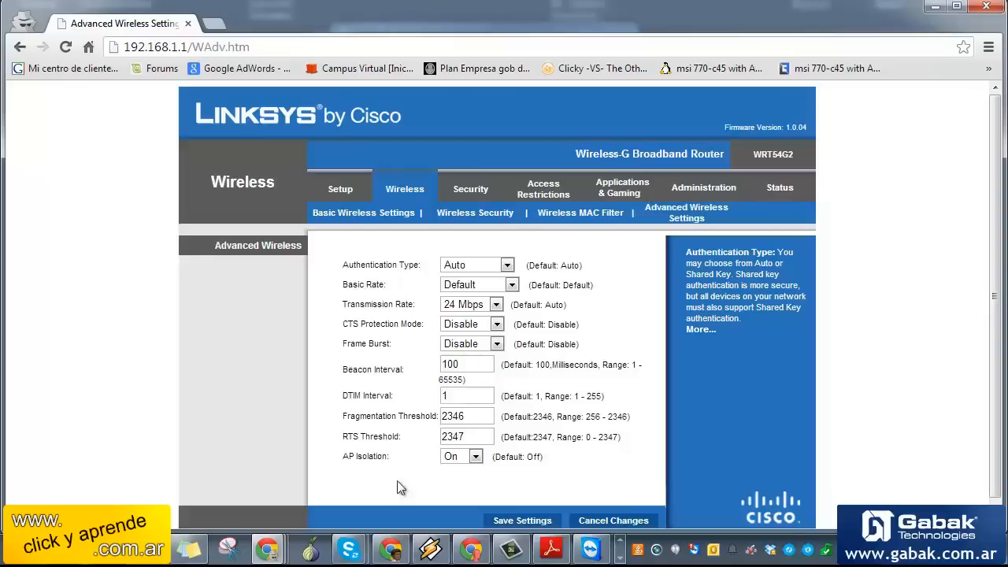
{"action": "left_click", "coordinate": [470, 458]}
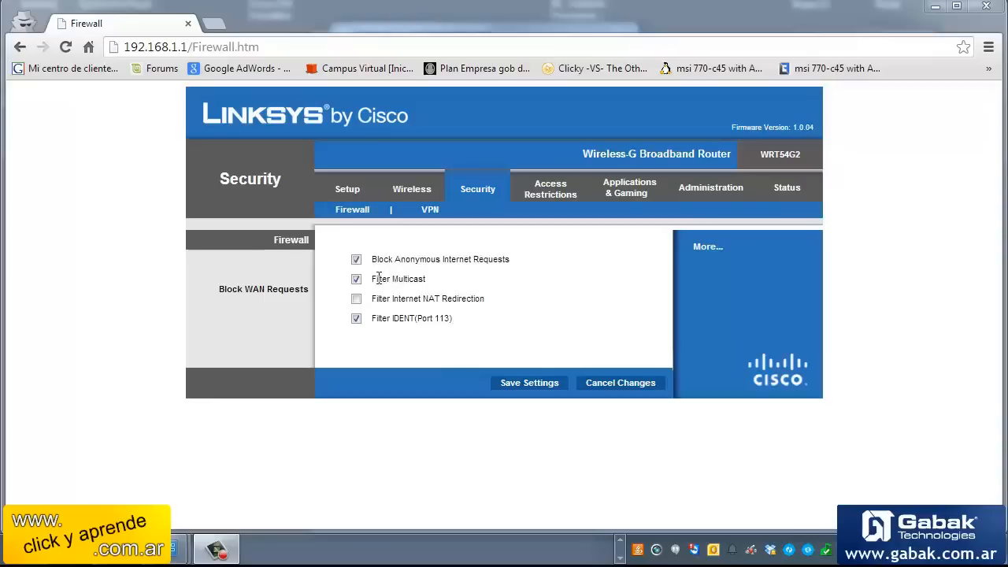
{"action": "left_click_drag", "start_coordinate": [367, 277], "coordinate": [420, 285]}
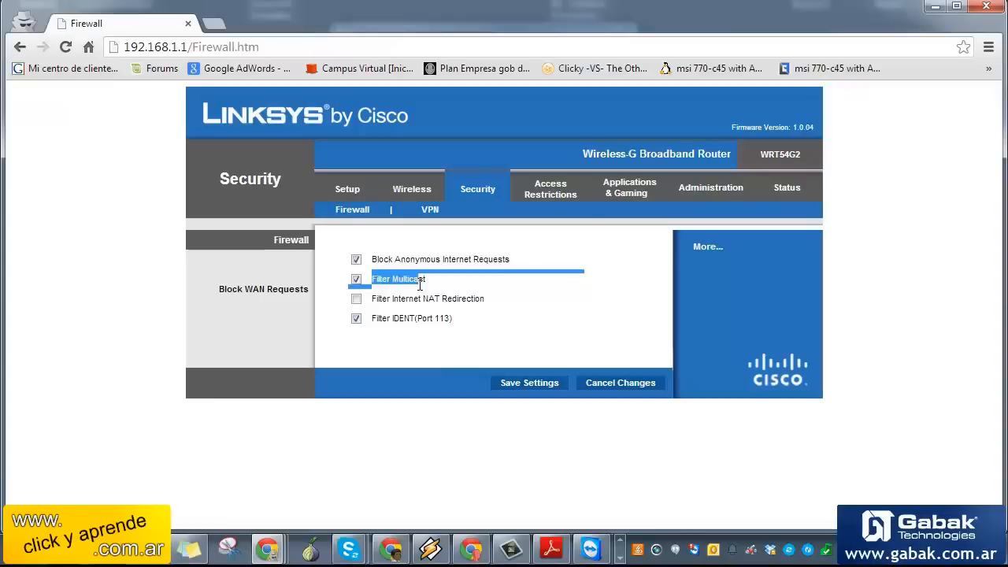
{"action": "left_click_drag", "start_coordinate": [481, 299], "coordinate": [407, 303]}
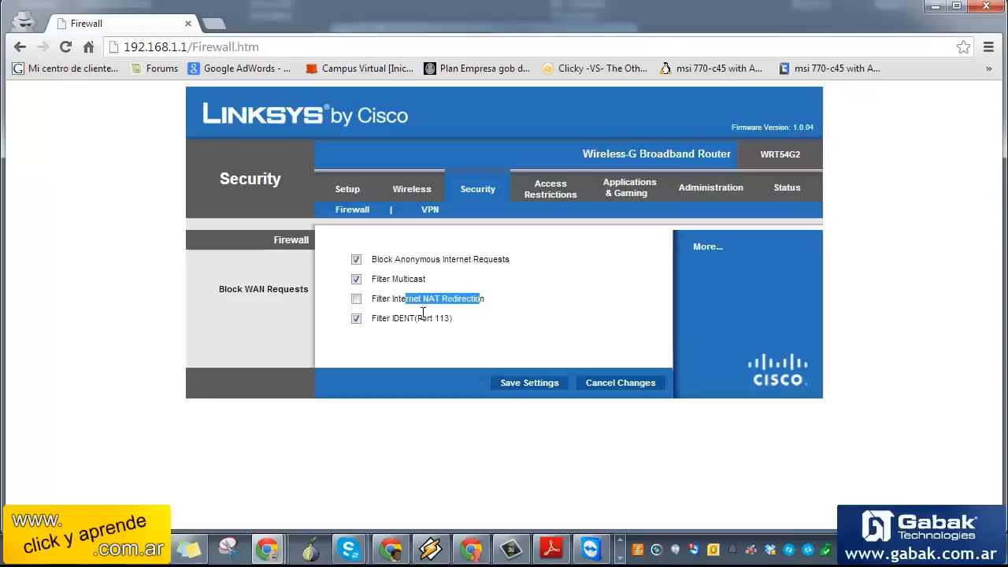
{"action": "left_click", "coordinate": [430, 210]}
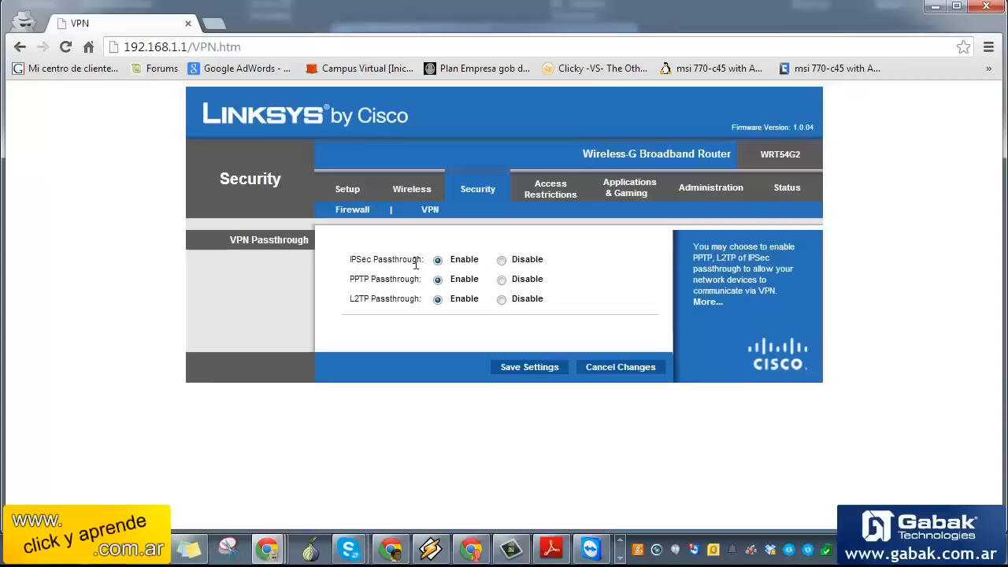
Point out the IPSec and PPTP Passthrough labels on the VPN Passthrough page
{"action": "left_click_drag", "start_coordinate": [416, 264], "coordinate": [332, 266]}
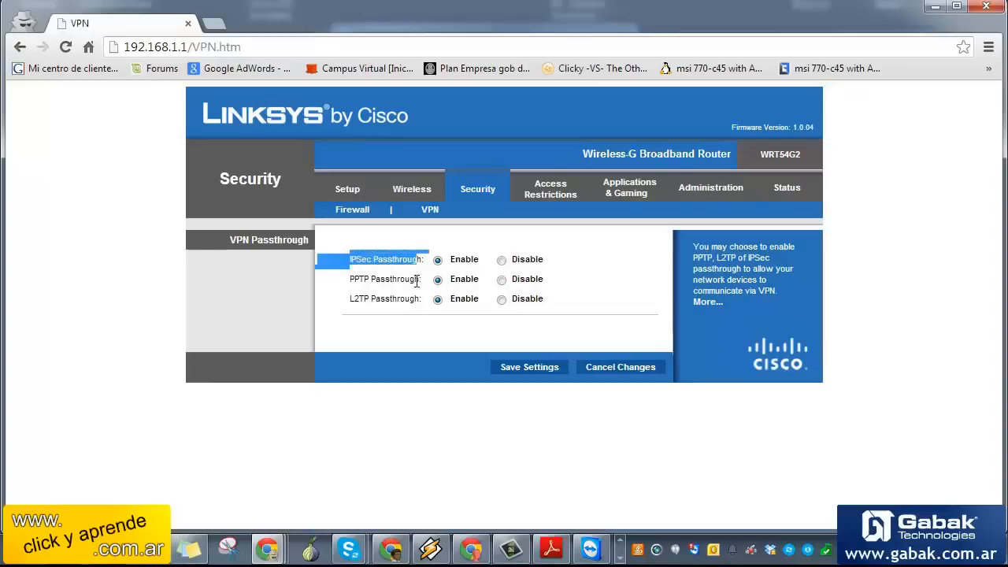
{"action": "left_click_drag", "start_coordinate": [418, 281], "coordinate": [345, 305]}
{"action": "left_click", "coordinate": [550, 189]}
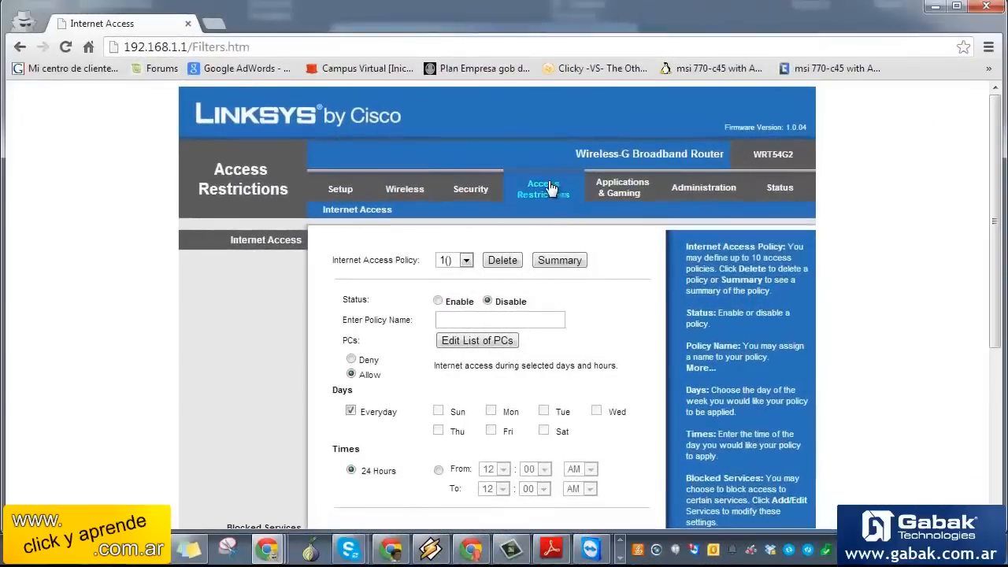
Try a policy schedule of Monday and Saturday only, limited to a specific time range
{"action": "left_click_drag", "start_coordinate": [996, 287], "coordinate": [997, 359]}
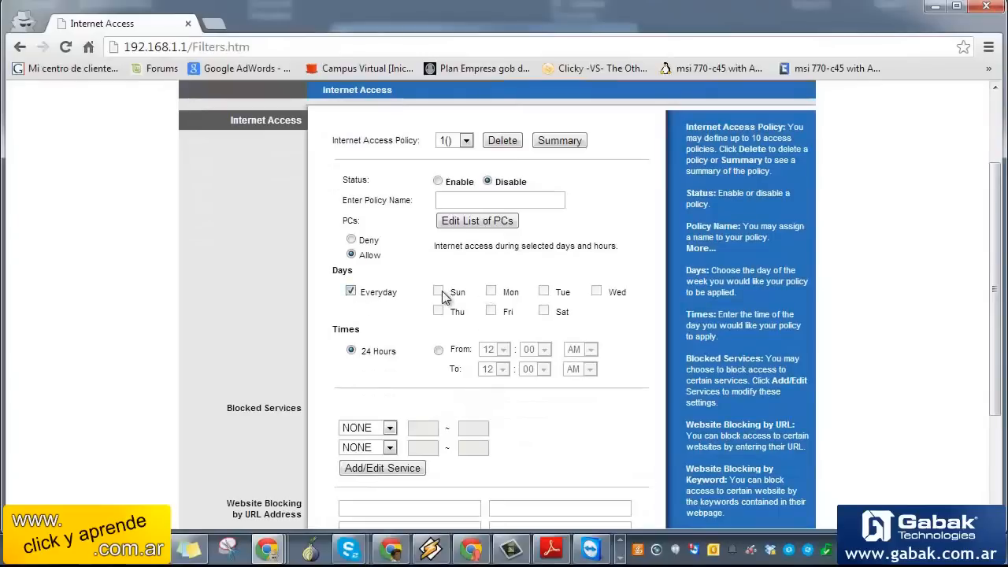
{"action": "left_click", "coordinate": [351, 292]}
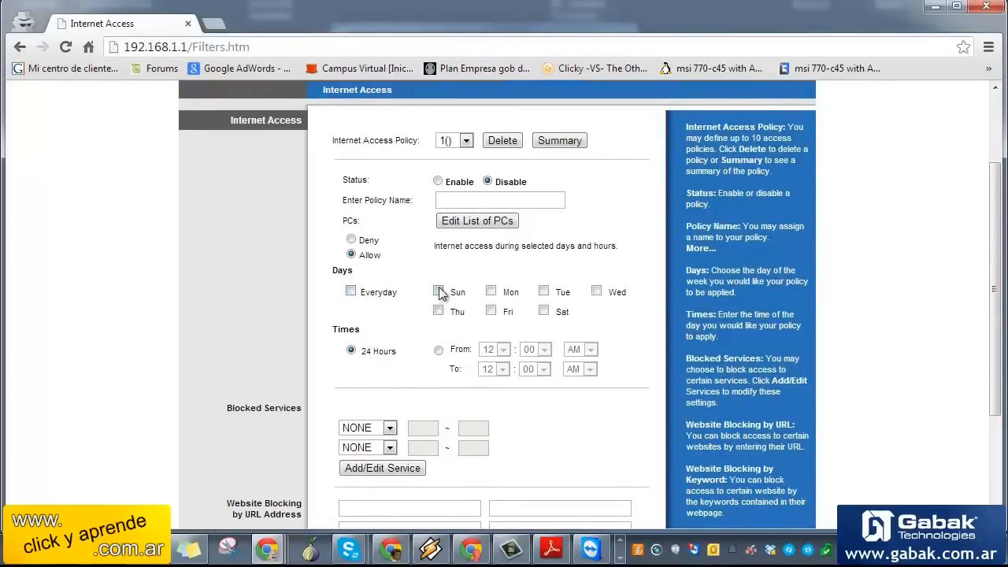
{"action": "left_click", "coordinate": [490, 293]}
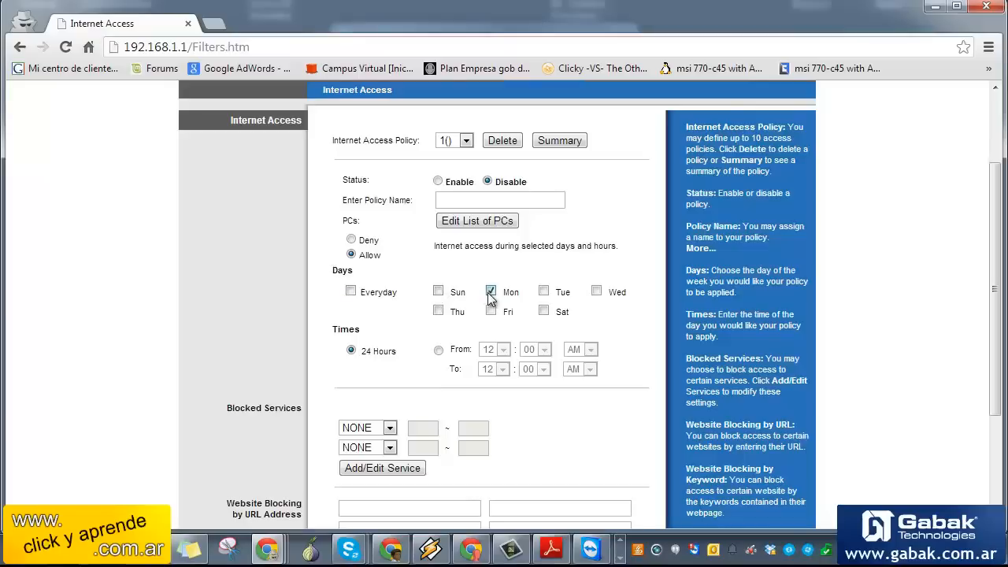
{"action": "left_click", "coordinate": [544, 311]}
{"action": "left_click", "coordinate": [438, 349]}
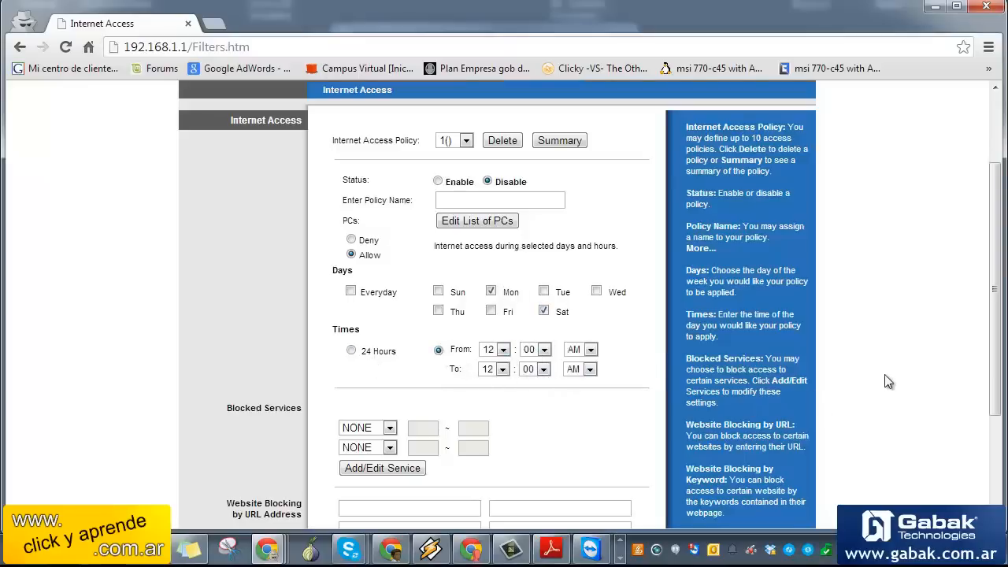
{"action": "scroll", "coordinate": [999, 361], "scroll_direction": "down", "scroll_amount": 3}
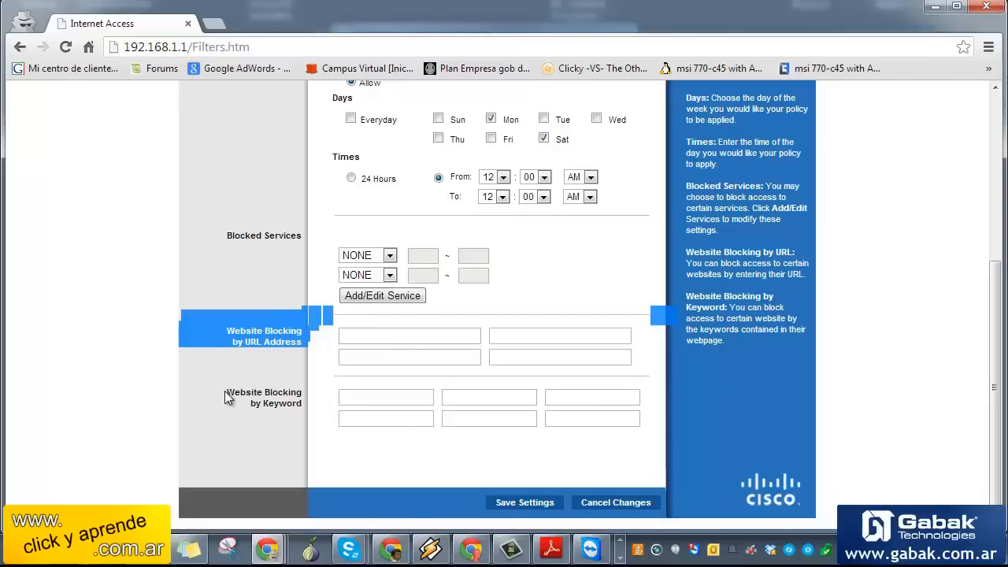
Review Website Blocking by Keyword and both Blocked Services lists, leaving them at NONE
{"action": "left_click_drag", "start_coordinate": [226, 393], "coordinate": [308, 399]}
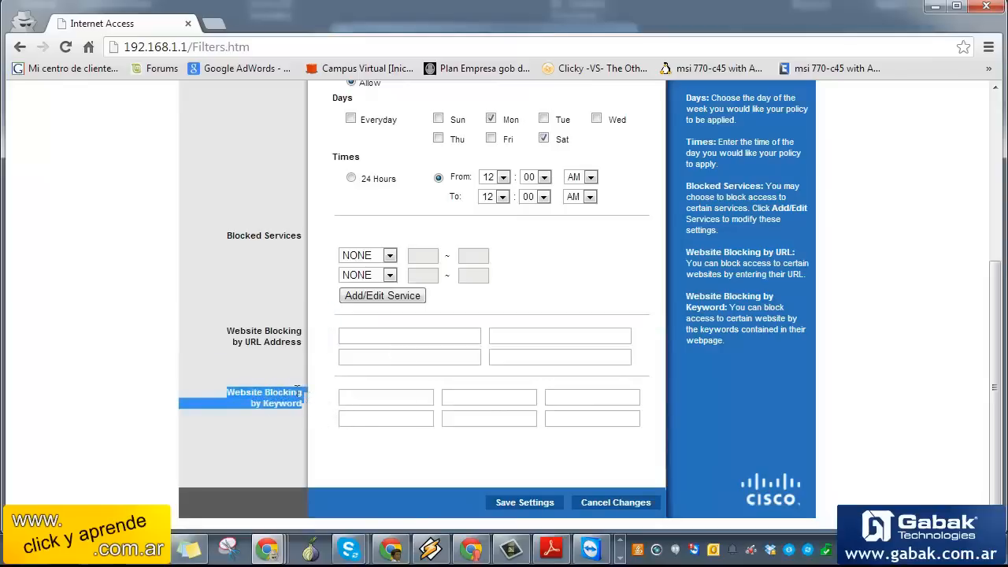
{"action": "scroll", "coordinate": [378, 331], "scroll_direction": "up", "scroll_amount": 1}
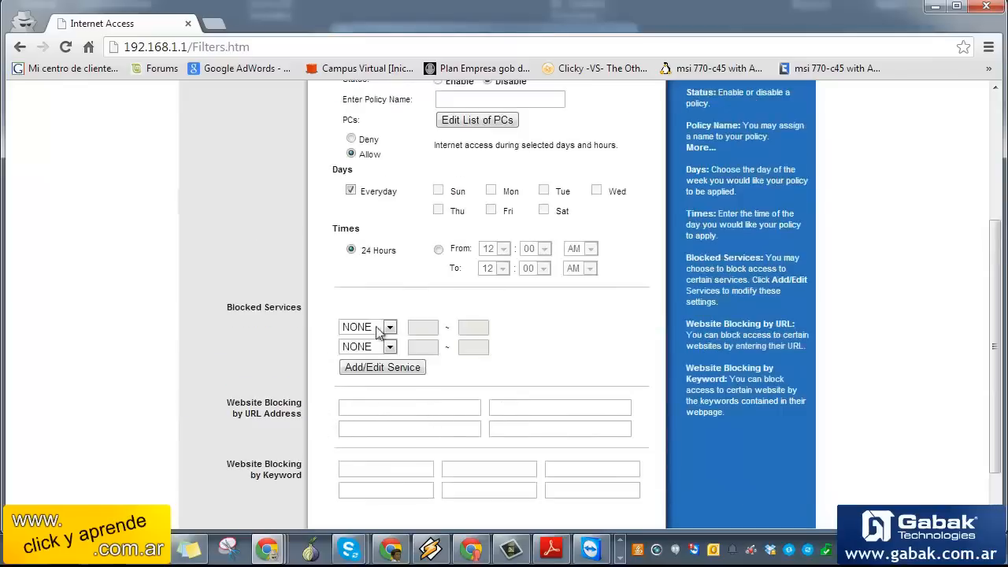
{"action": "left_click_drag", "start_coordinate": [299, 308], "coordinate": [243, 301]}
{"action": "left_click", "coordinate": [388, 327]}
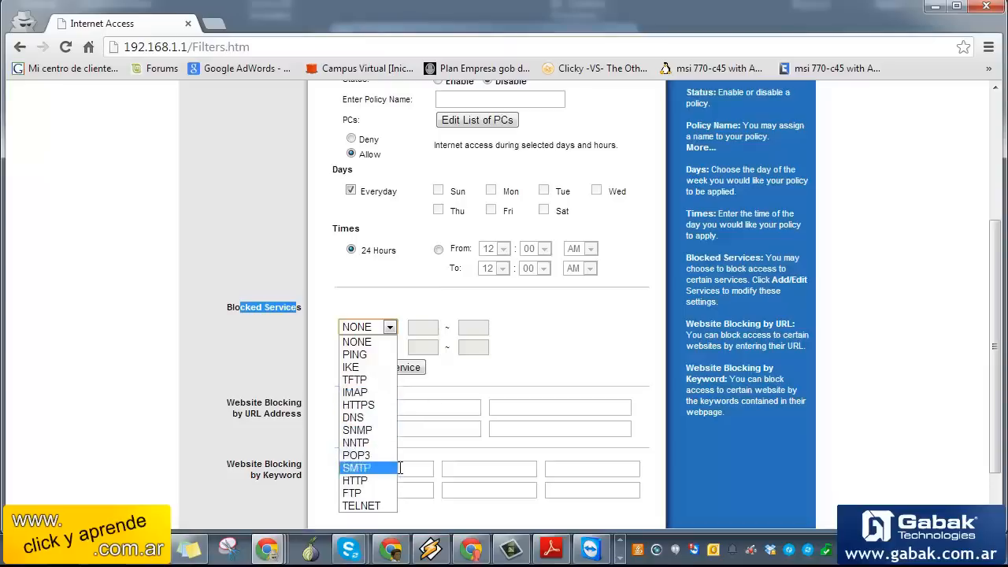
{"action": "left_click", "coordinate": [501, 396]}
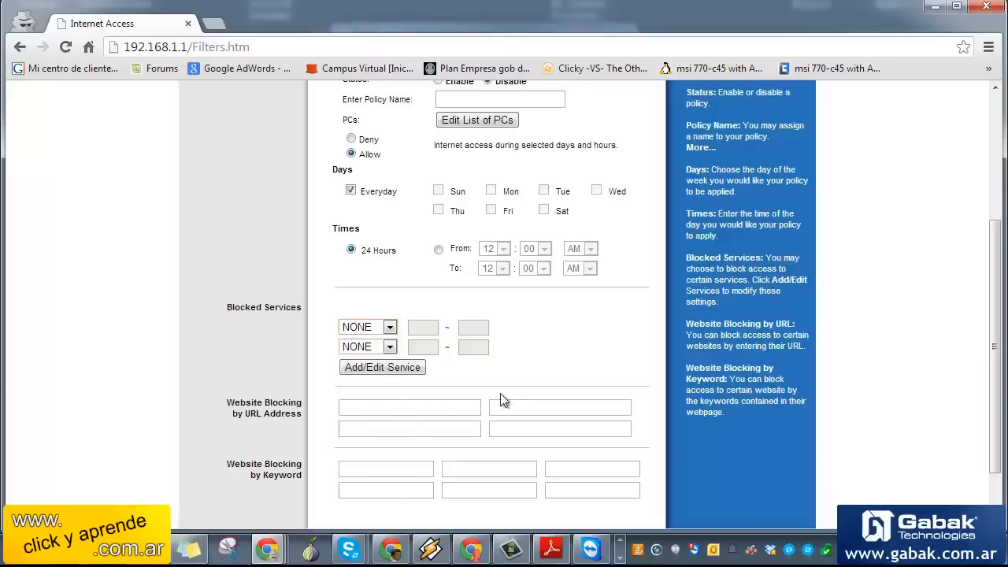
{"action": "left_click", "coordinate": [389, 348]}
{"action": "key", "text": "super+Tab"}
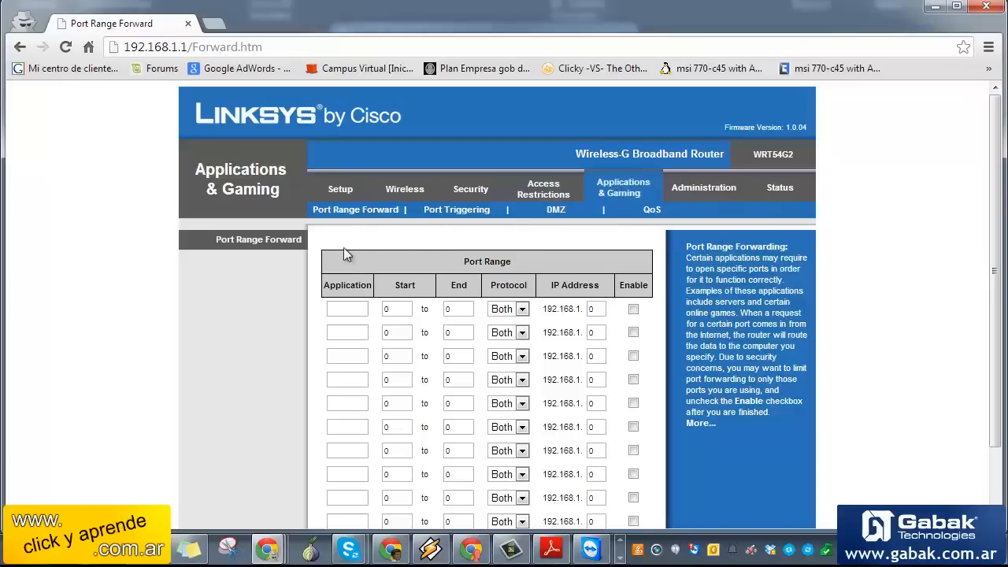
Inspect the first Port Range Forward rule's protocol (Both), start port and IP fields unchanged
{"action": "left_click", "coordinate": [506, 310]}
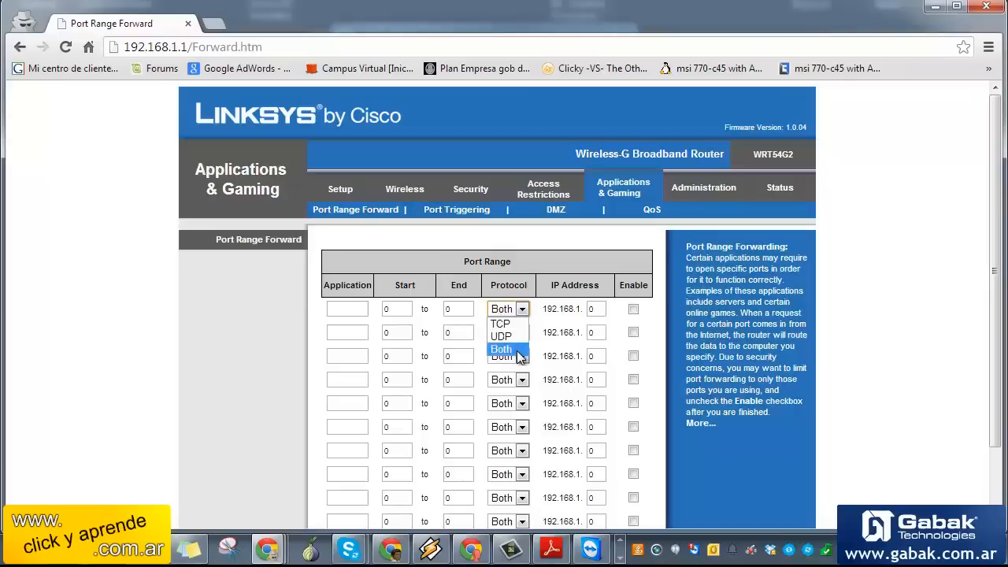
{"action": "left_click", "coordinate": [351, 309]}
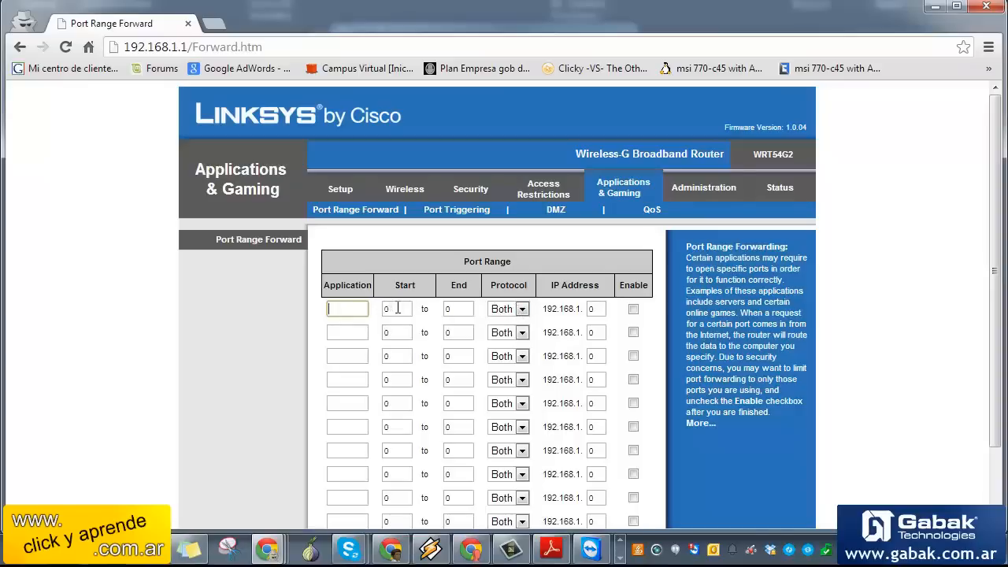
{"action": "left_click_drag", "start_coordinate": [398, 308], "coordinate": [364, 306]}
{"action": "left_click", "coordinate": [334, 299]}
{"action": "double_click", "coordinate": [596, 309]}
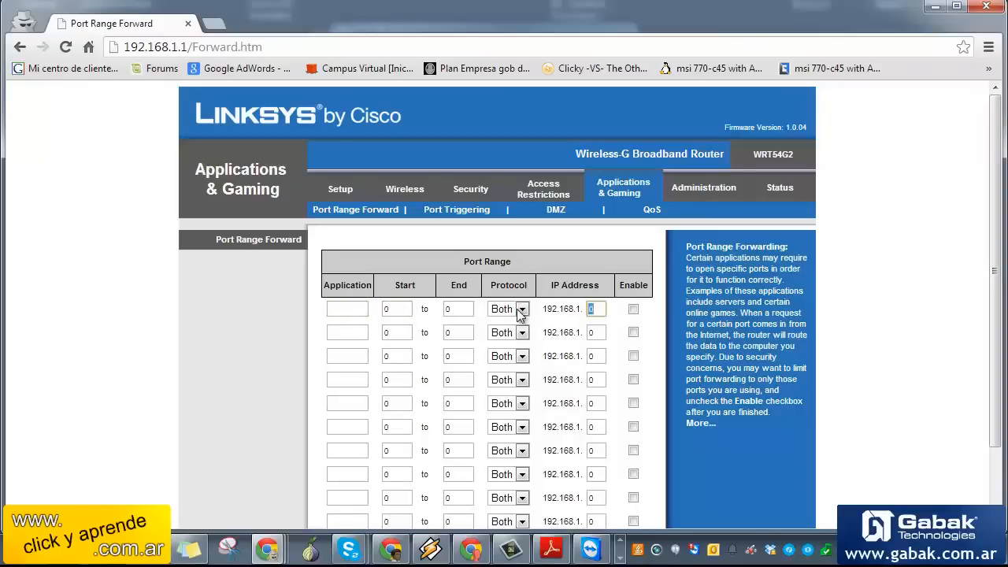
{"action": "left_click", "coordinate": [637, 320]}
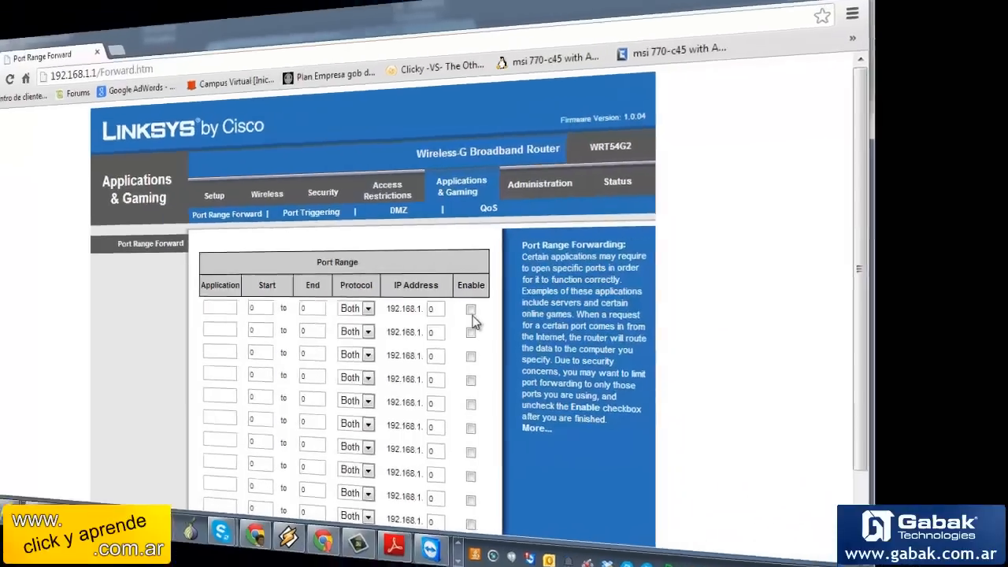
{"action": "left_click", "coordinate": [451, 209]}
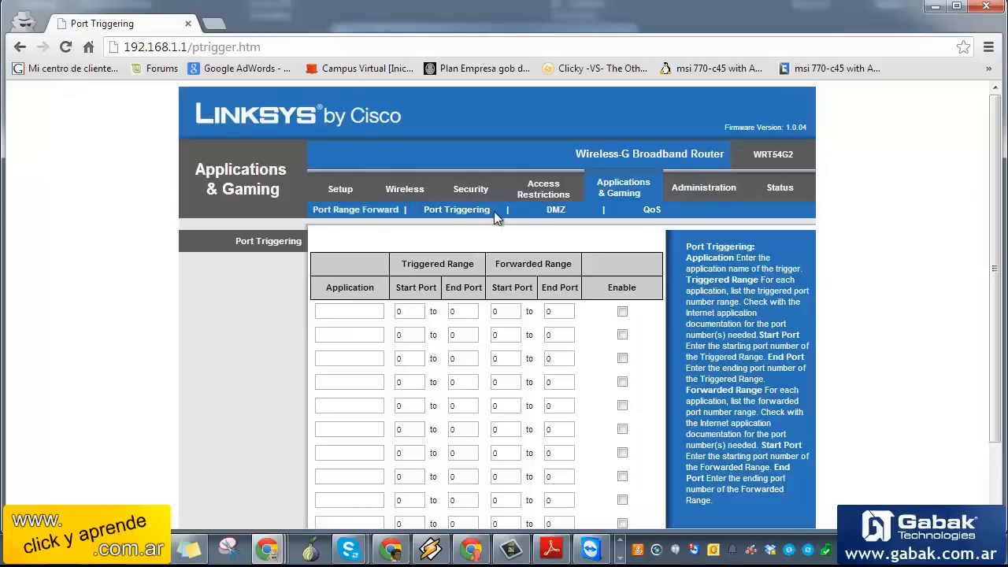
{"action": "left_click", "coordinate": [555, 211]}
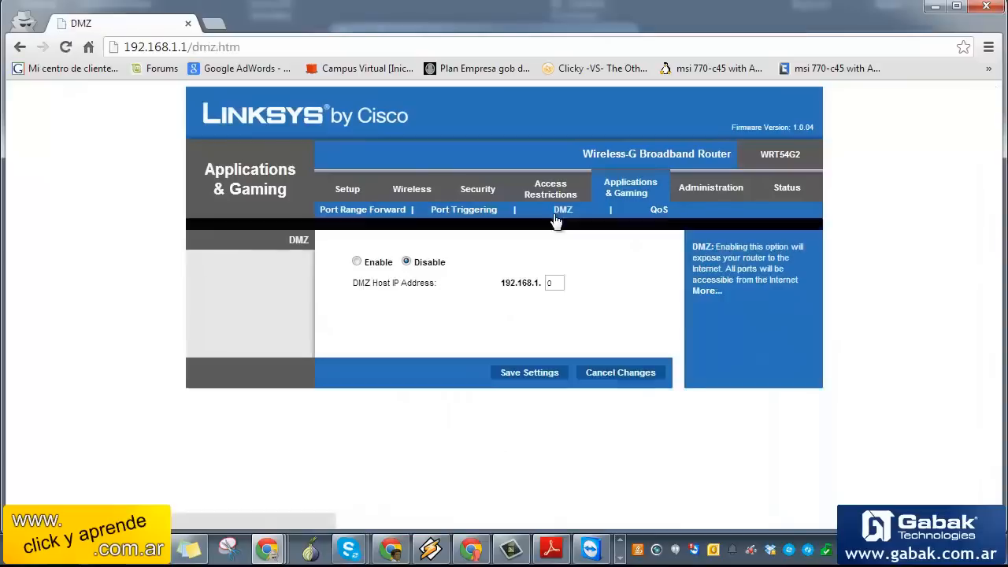
{"action": "left_click", "coordinate": [357, 263]}
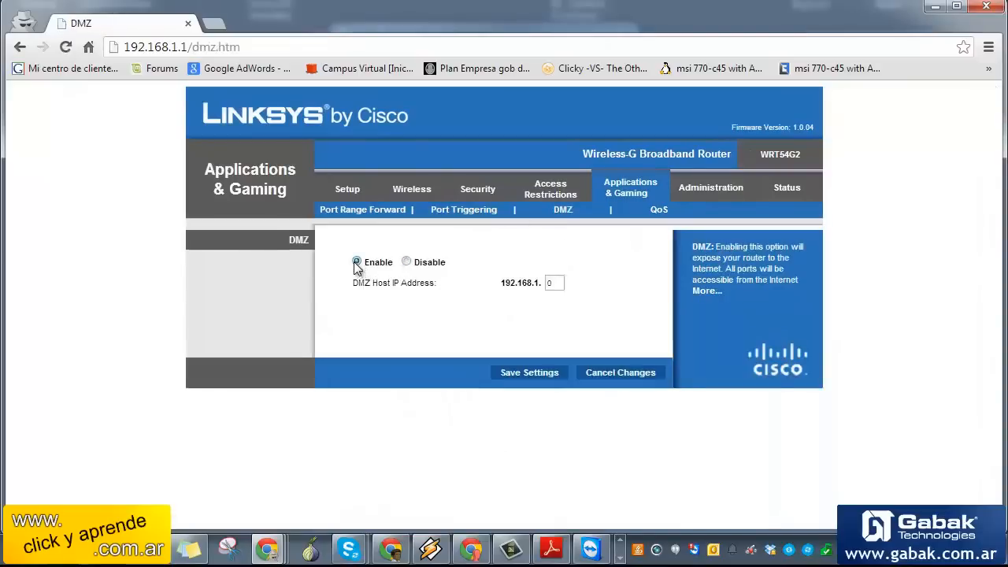
{"action": "double_click", "coordinate": [560, 283]}
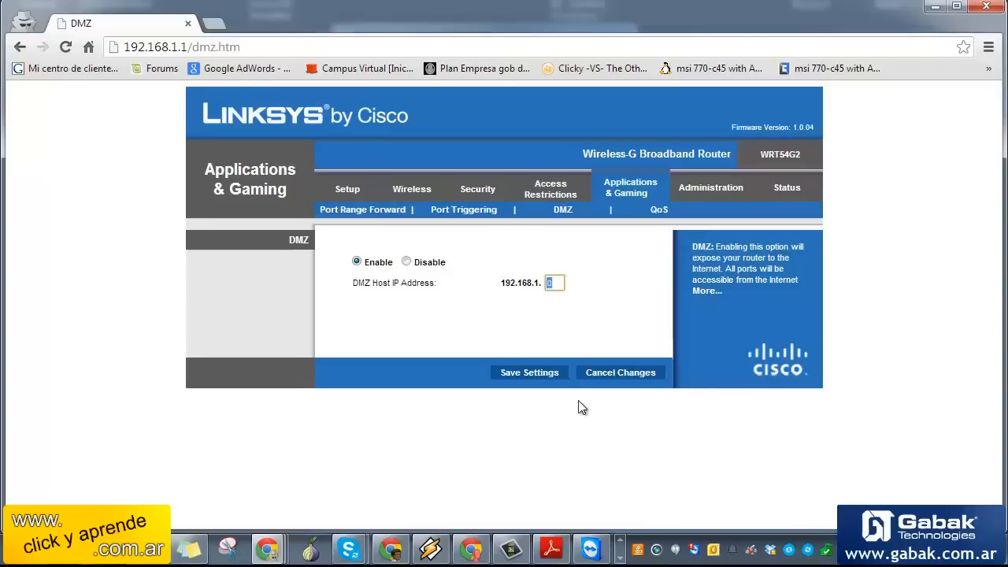
{"action": "type", "text": "11"}
{"action": "right_click", "coordinate": [860, 550]}
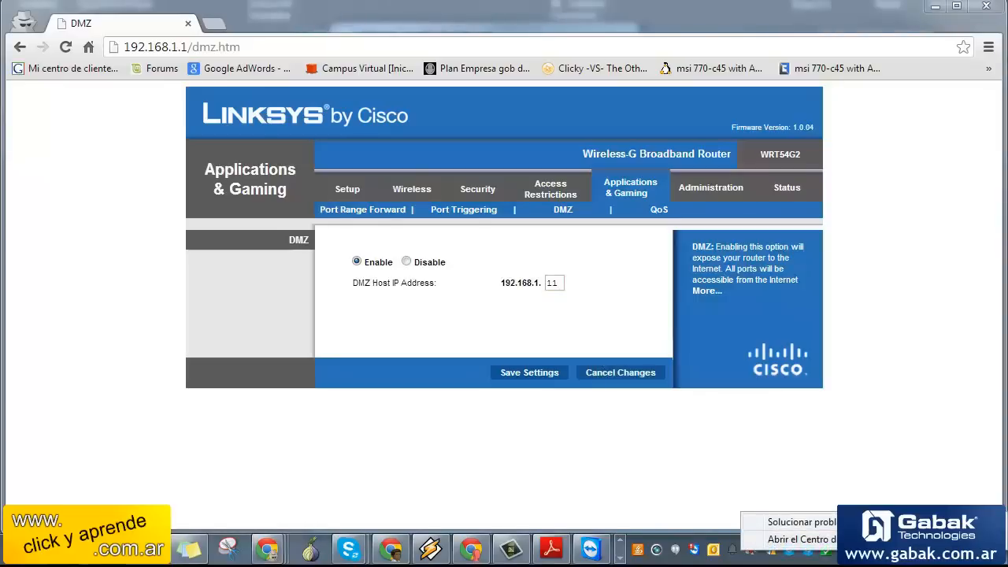
{"action": "left_click", "coordinate": [799, 540]}
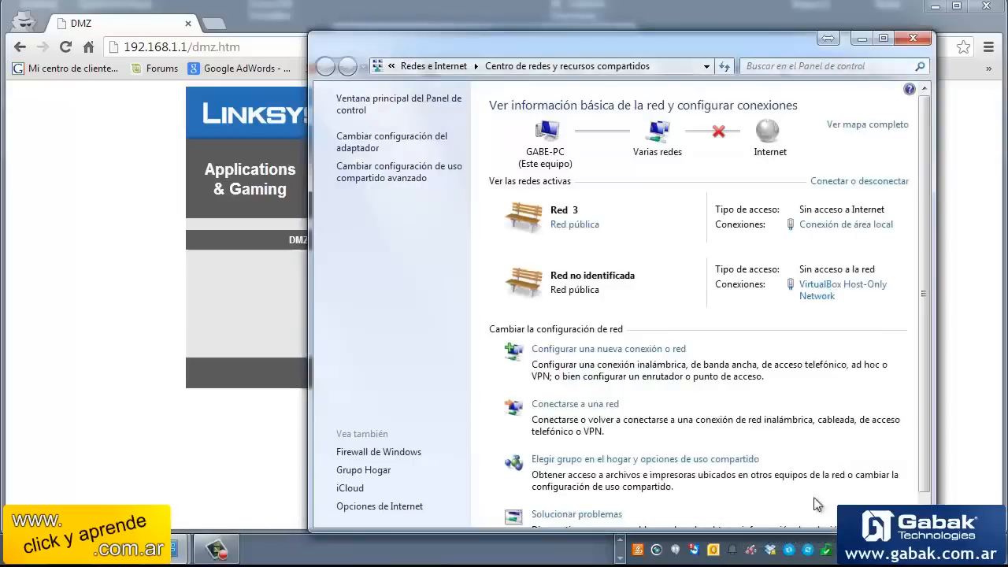
{"action": "left_click", "coordinate": [847, 224]}
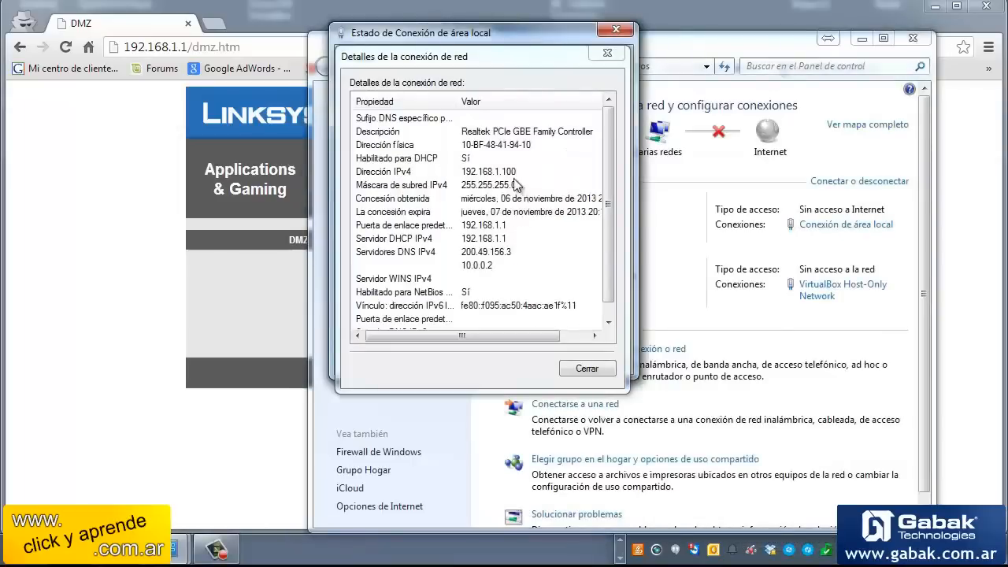
{"action": "left_click", "coordinate": [245, 324]}
{"action": "left_click_drag", "start_coordinate": [561, 283], "coordinate": [497, 283]}
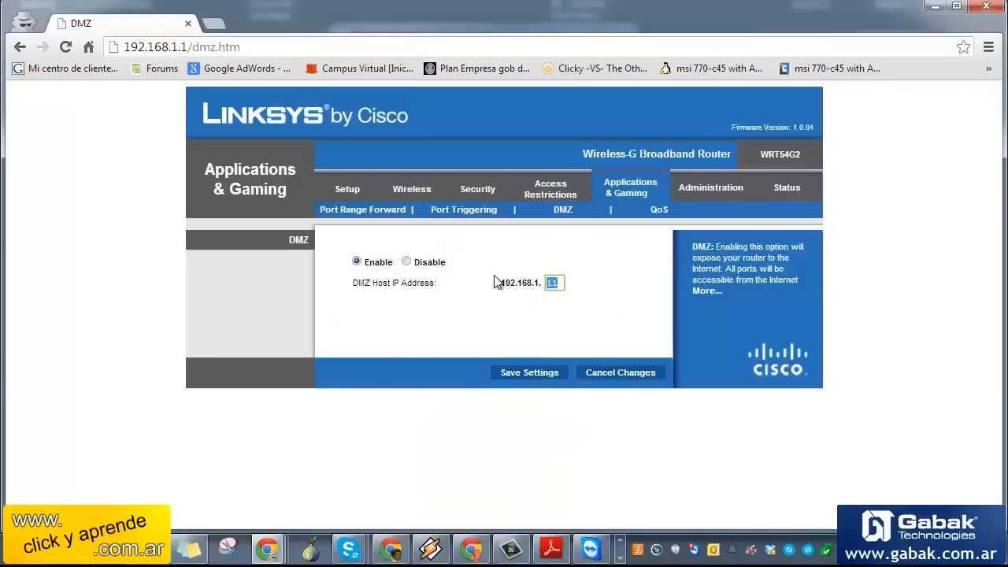
Change the DMZ host IP's last octet from 11 to 100 (192.168.1.100)
{"action": "type", "text": "100"}
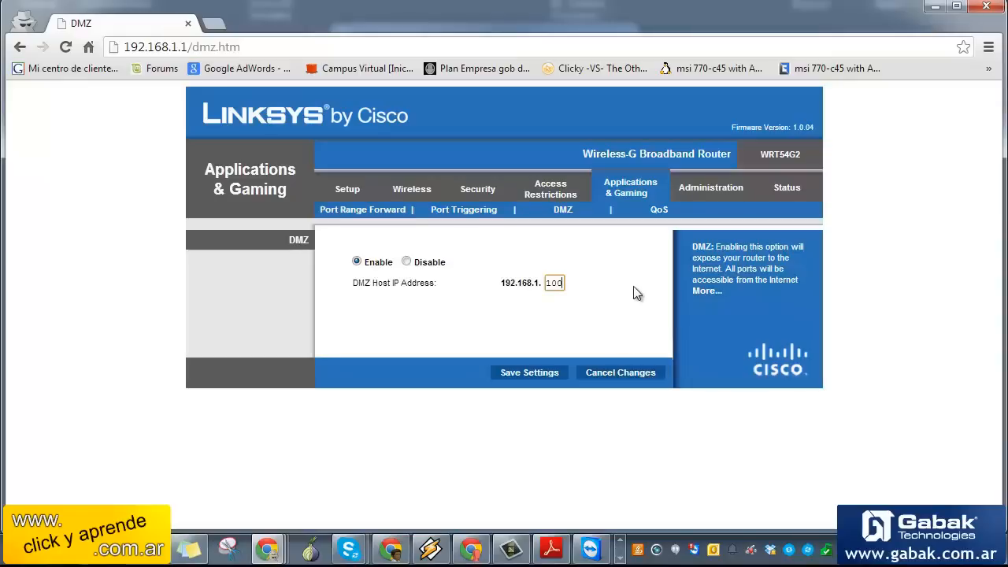
{"action": "left_click", "coordinate": [660, 213]}
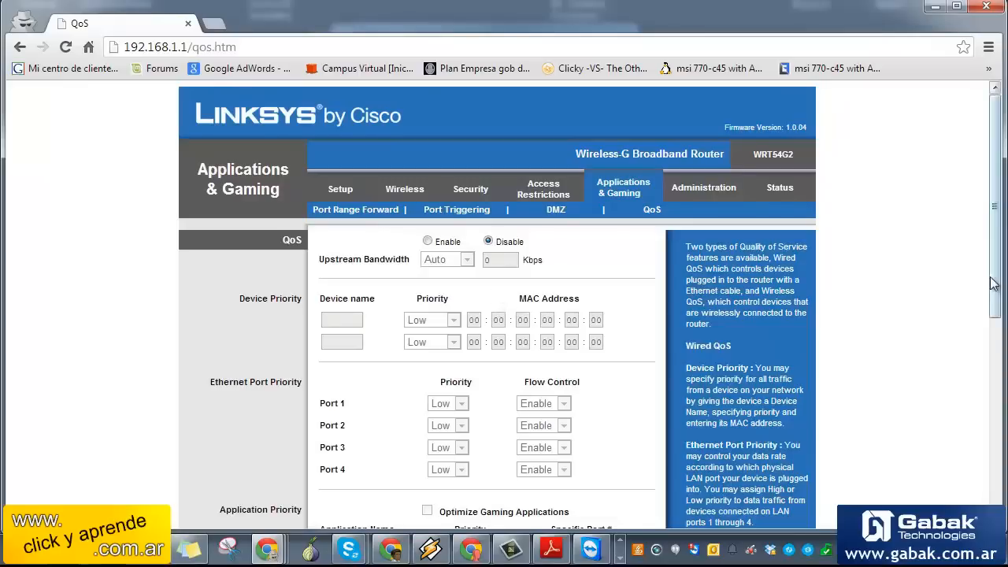
Scroll the QoS page down to Wireless QoS and back, then go to Administration
{"action": "left_click_drag", "start_coordinate": [994, 283], "coordinate": [1005, 344]}
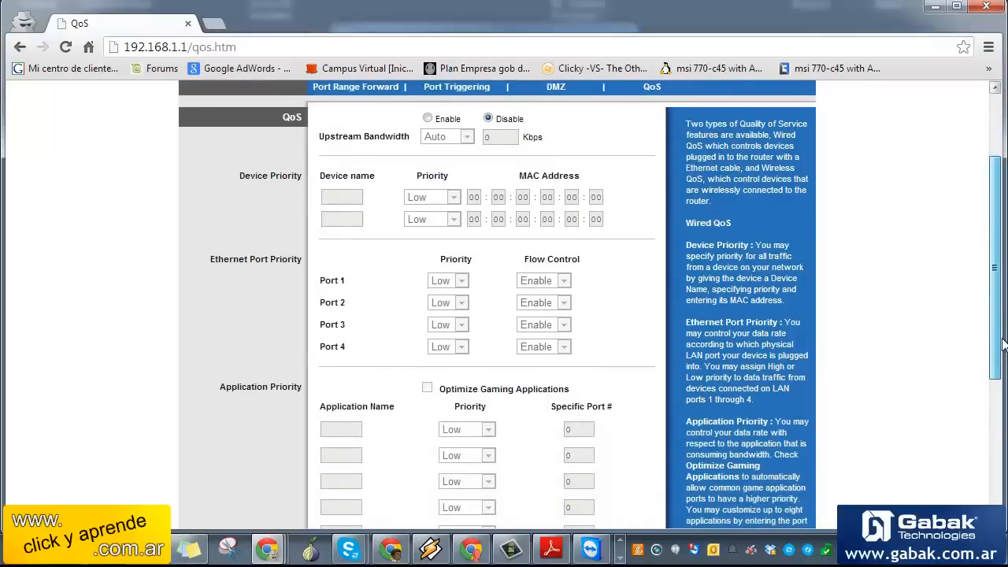
{"action": "left_click_drag", "start_coordinate": [1004, 344], "coordinate": [995, 477]}
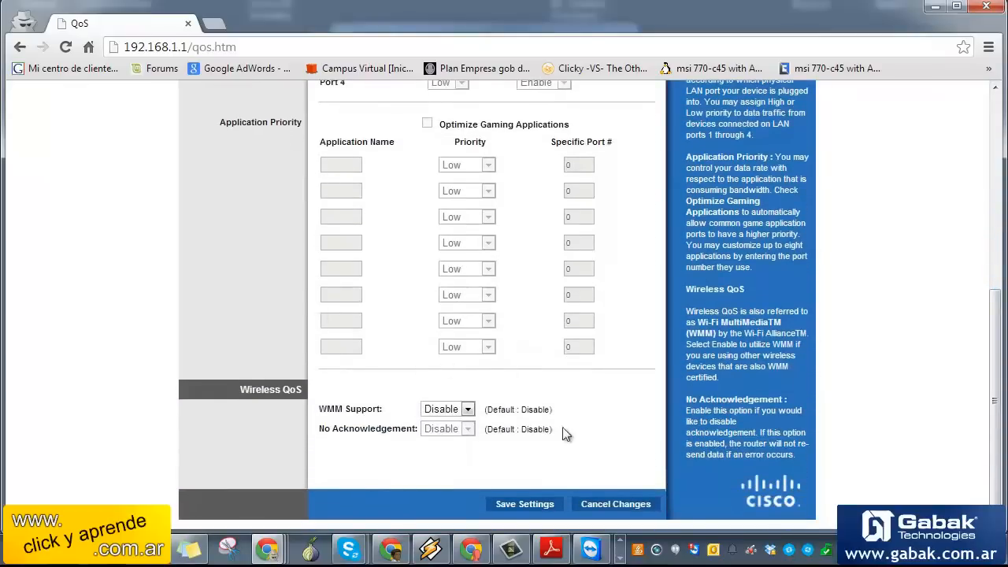
{"action": "left_click_drag", "start_coordinate": [991, 401], "coordinate": [990, 280]}
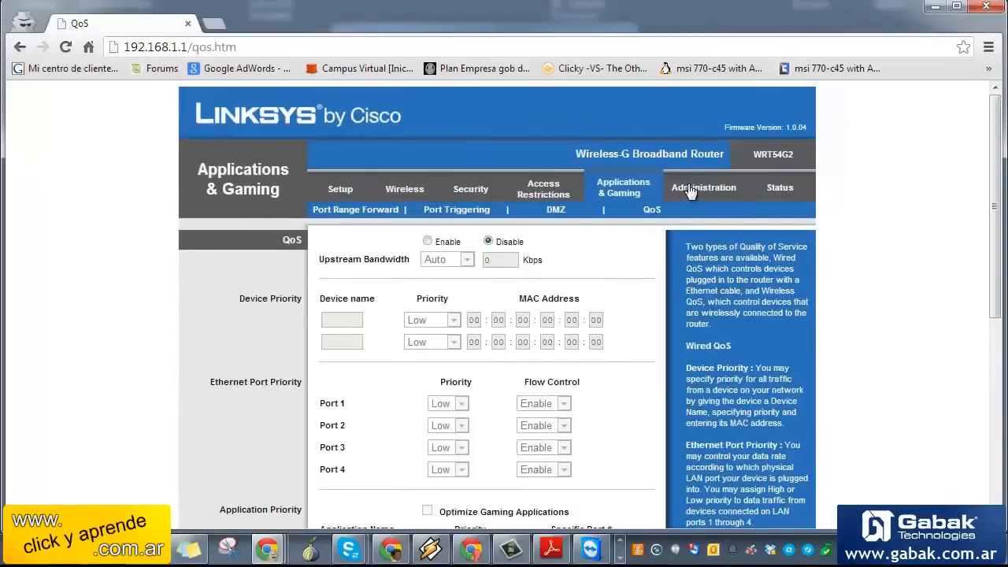
{"action": "left_click", "coordinate": [672, 190]}
{"action": "scroll", "coordinate": [802, 200], "scroll_direction": "down", "scroll_amount": 1}
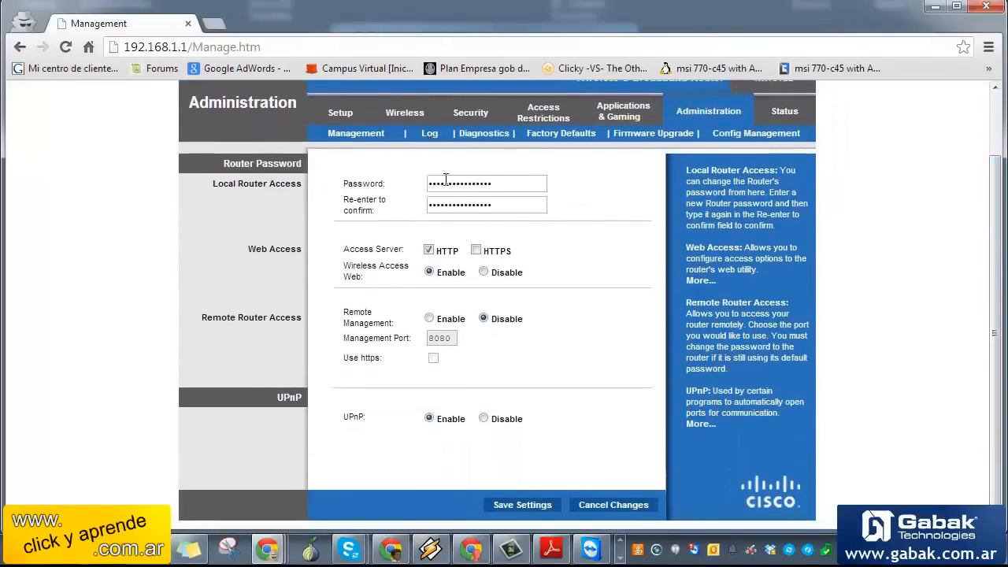
Review the router password fields and restrict web utility access to HTTPS only
{"action": "left_click_drag", "start_coordinate": [508, 190], "coordinate": [394, 185]}
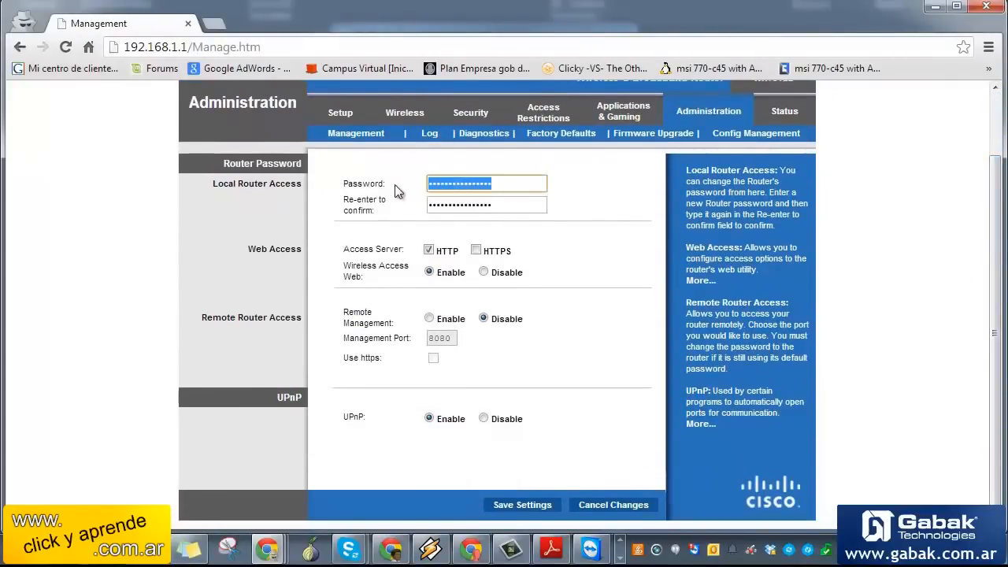
{"action": "left_click_drag", "start_coordinate": [502, 207], "coordinate": [385, 204]}
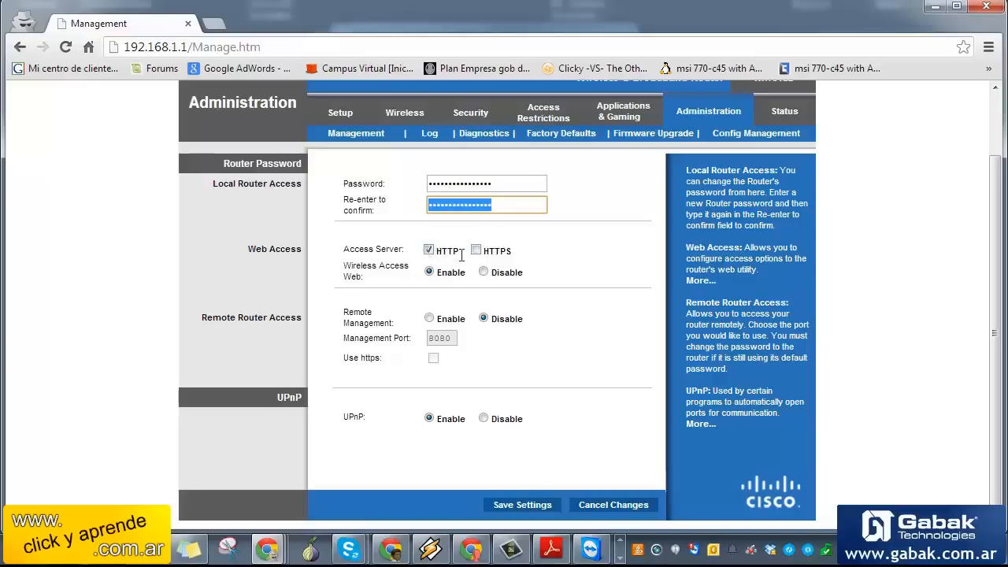
{"action": "left_click_drag", "start_coordinate": [461, 252], "coordinate": [434, 252]}
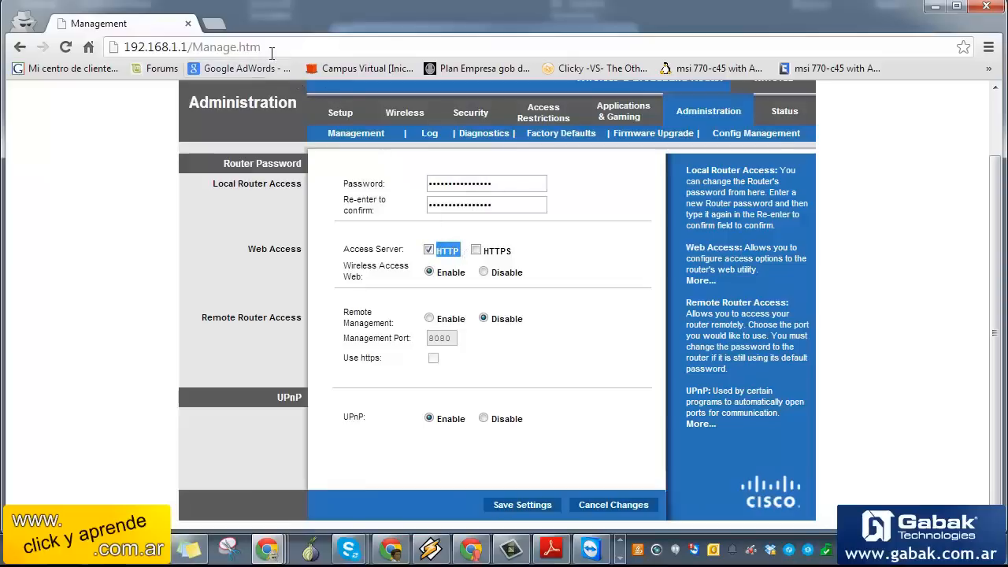
{"action": "left_click_drag", "start_coordinate": [269, 47], "coordinate": [97, 31]}
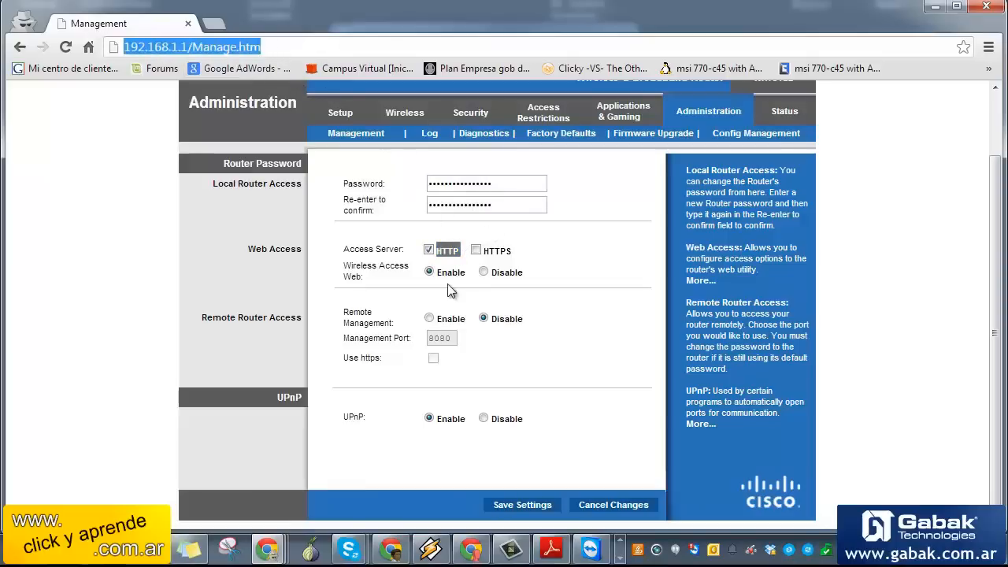
{"action": "left_click_drag", "start_coordinate": [513, 250], "coordinate": [485, 256]}
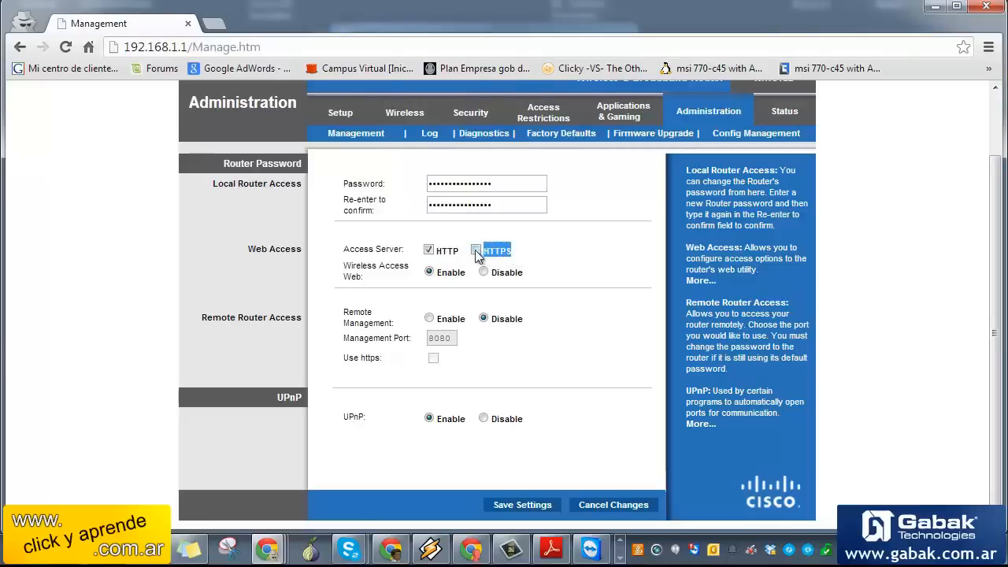
{"action": "left_click", "coordinate": [428, 250]}
Disable web utility access over wireless
{"action": "left_click_drag", "start_coordinate": [373, 271], "coordinate": [342, 265]}
{"action": "left_click", "coordinate": [406, 269]}
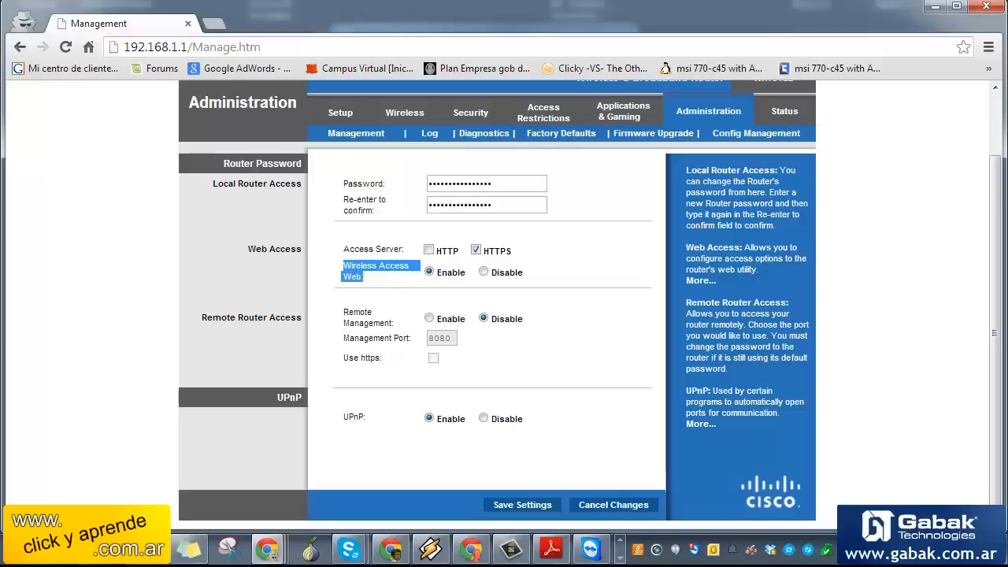
{"action": "left_click", "coordinate": [122, 46]}
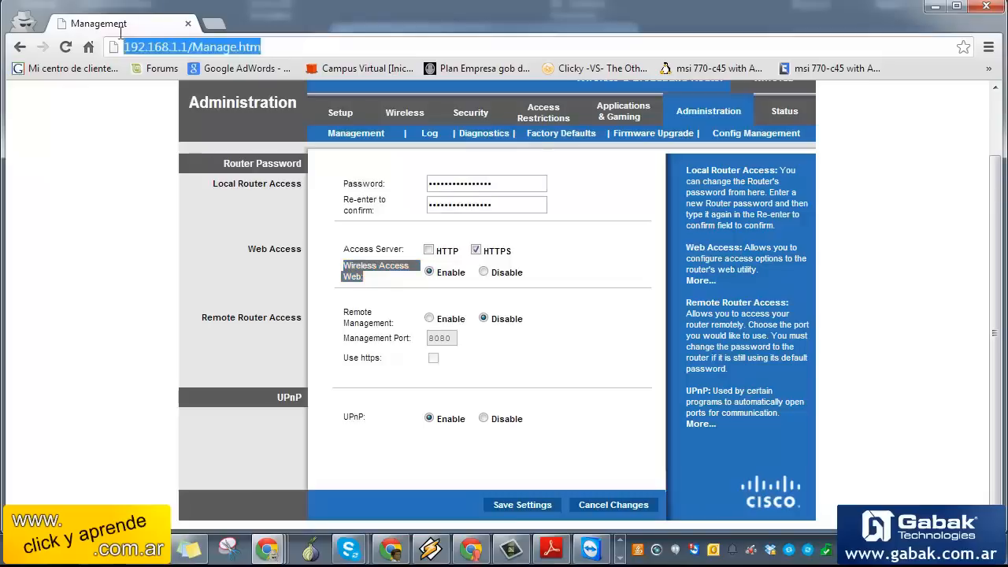
{"action": "left_click", "coordinate": [483, 273]}
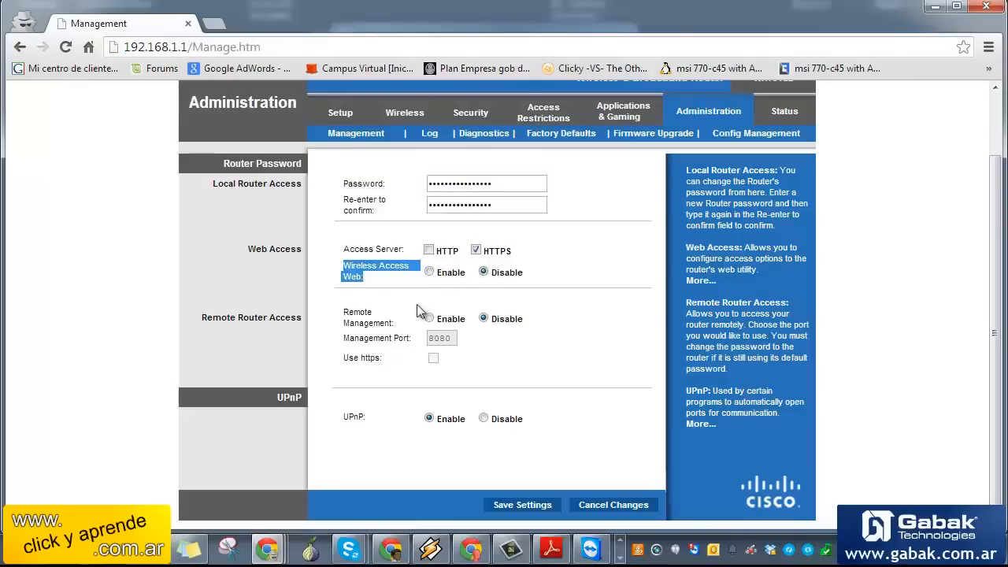
{"action": "left_click", "coordinate": [594, 322]}
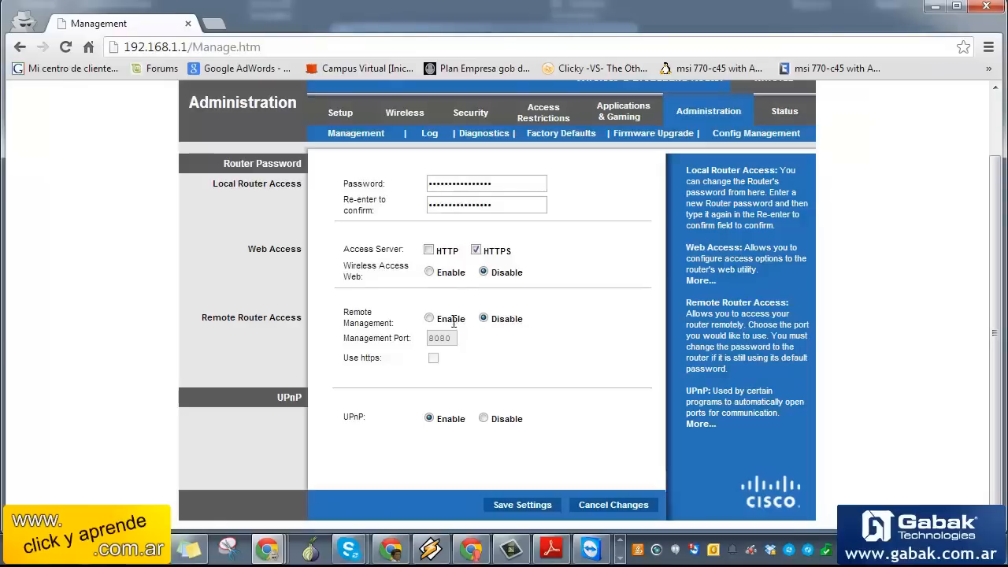
Keep remote management disabled after the default-password warning, and review the enabled UPnP option
{"action": "left_click", "coordinate": [429, 319]}
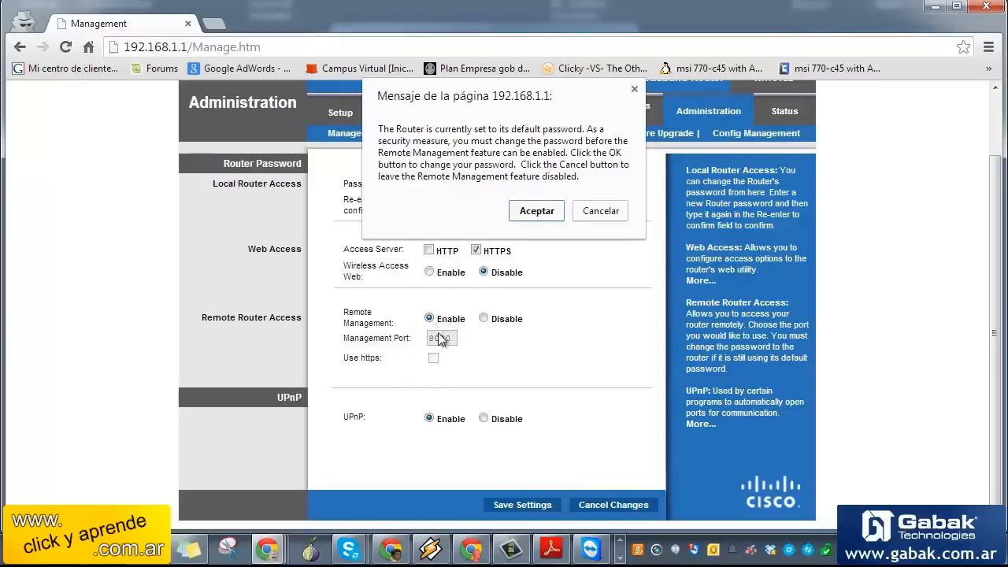
{"action": "left_click", "coordinate": [590, 210]}
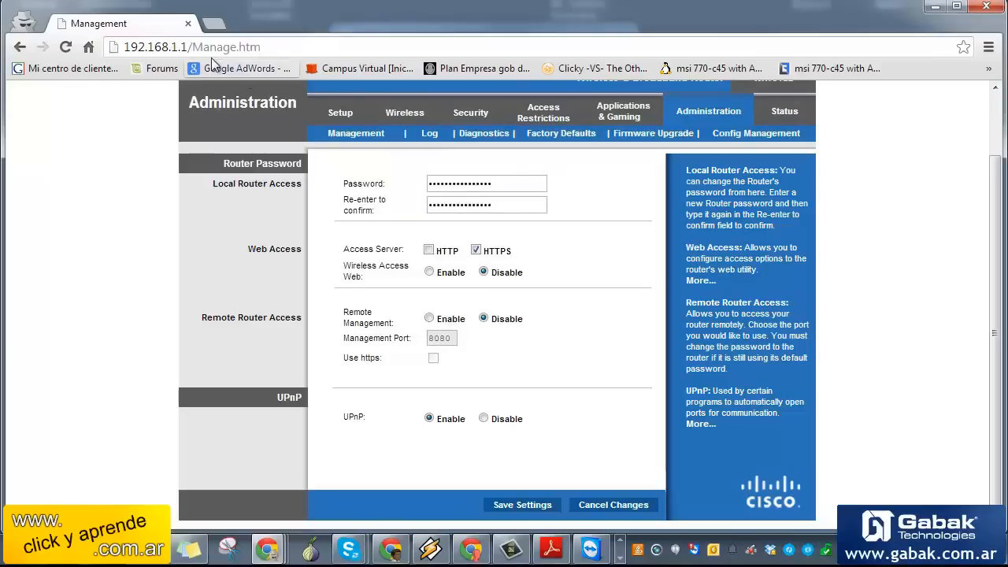
{"action": "left_click_drag", "start_coordinate": [188, 46], "coordinate": [125, 46]}
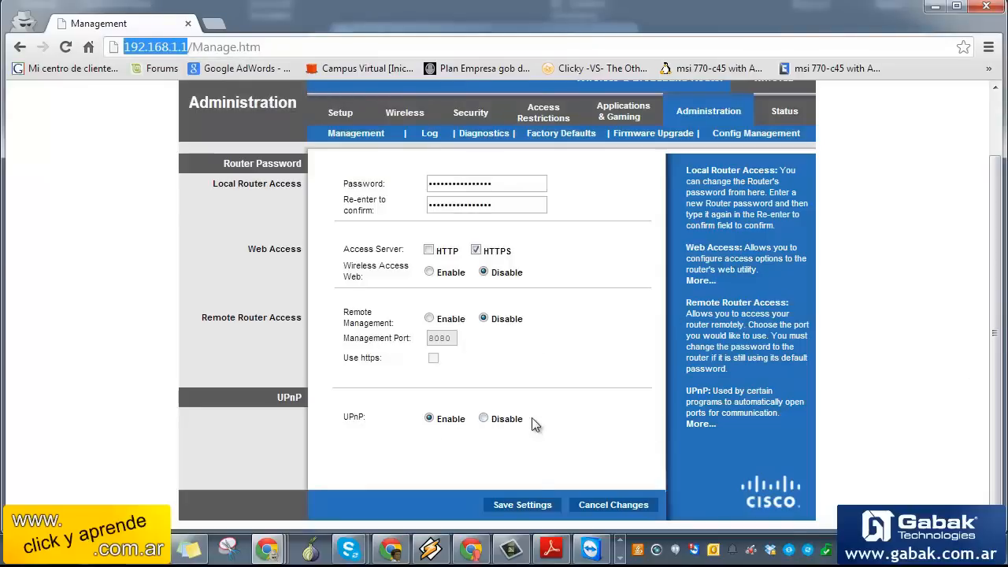
{"action": "left_click_drag", "start_coordinate": [531, 417], "coordinate": [337, 412]}
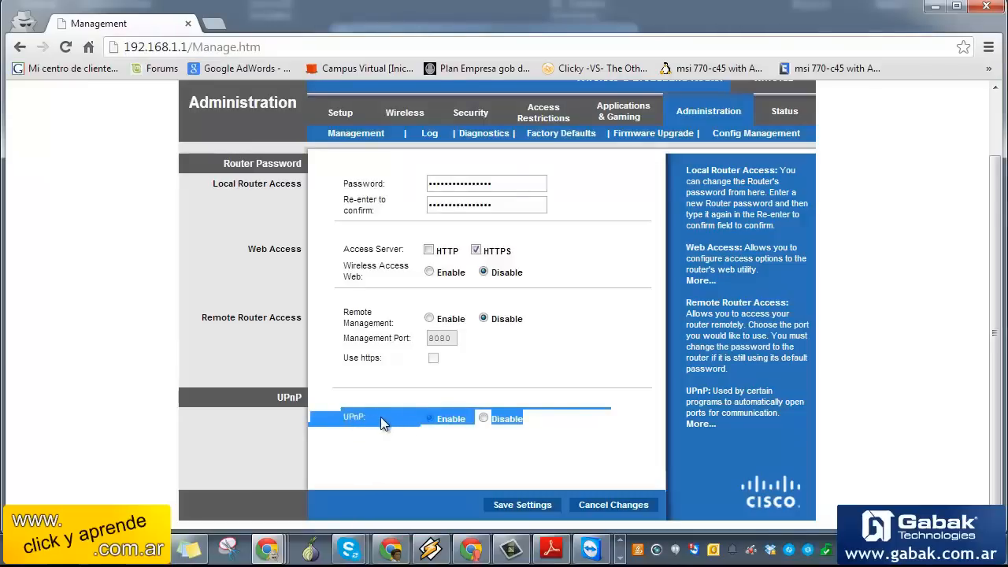
{"action": "left_click", "coordinate": [476, 441]}
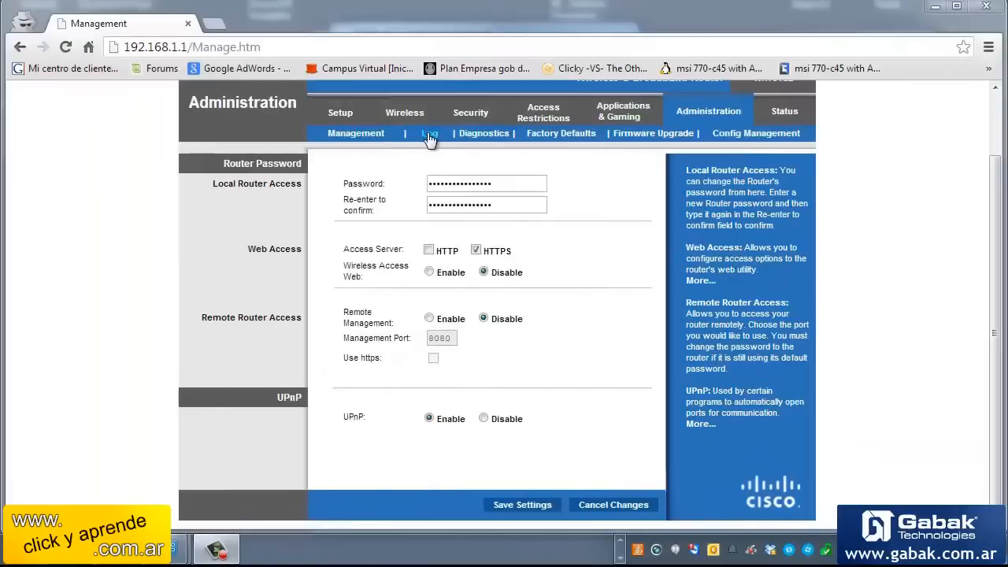
Turn router logging on, view the Diagnostics page, then show Factory Defaults left at No
{"action": "left_click", "coordinate": [429, 135]}
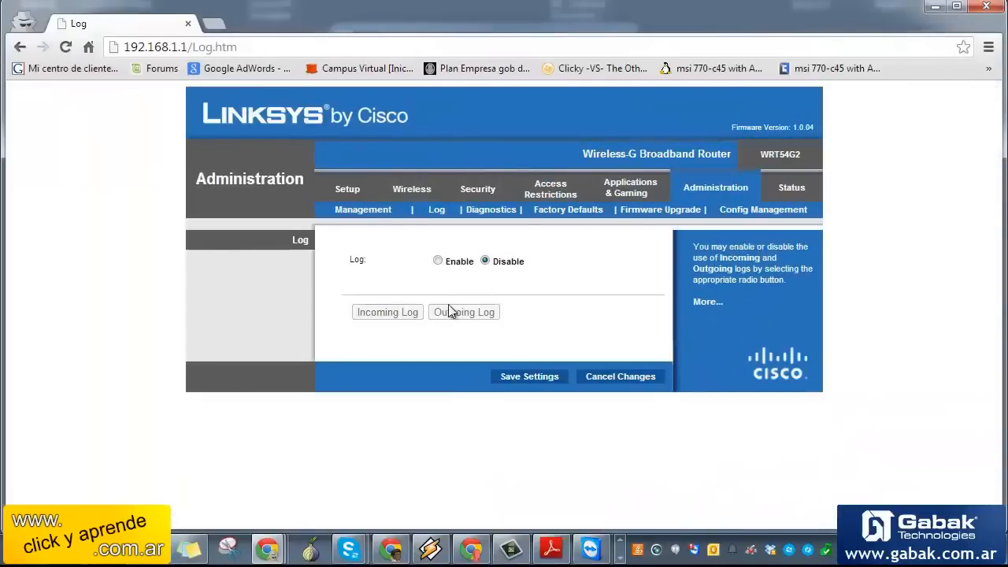
{"action": "left_click", "coordinate": [439, 262]}
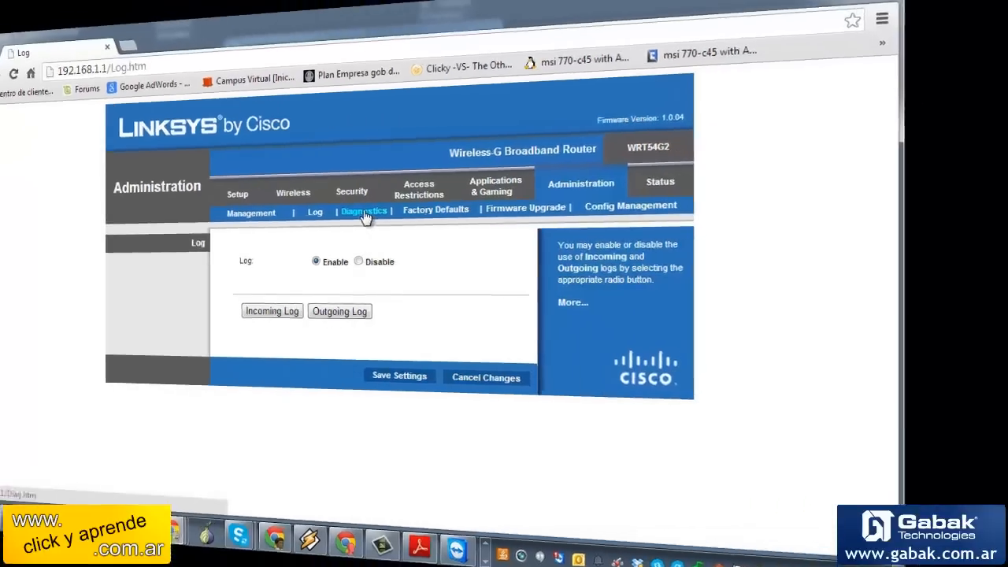
{"action": "left_click", "coordinate": [731, 215]}
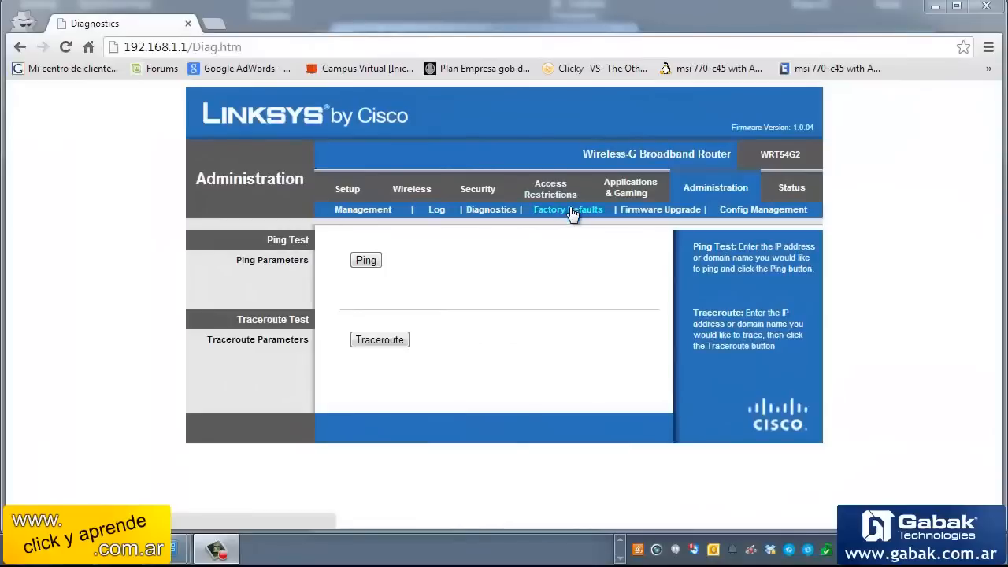
{"action": "left_click", "coordinate": [573, 211]}
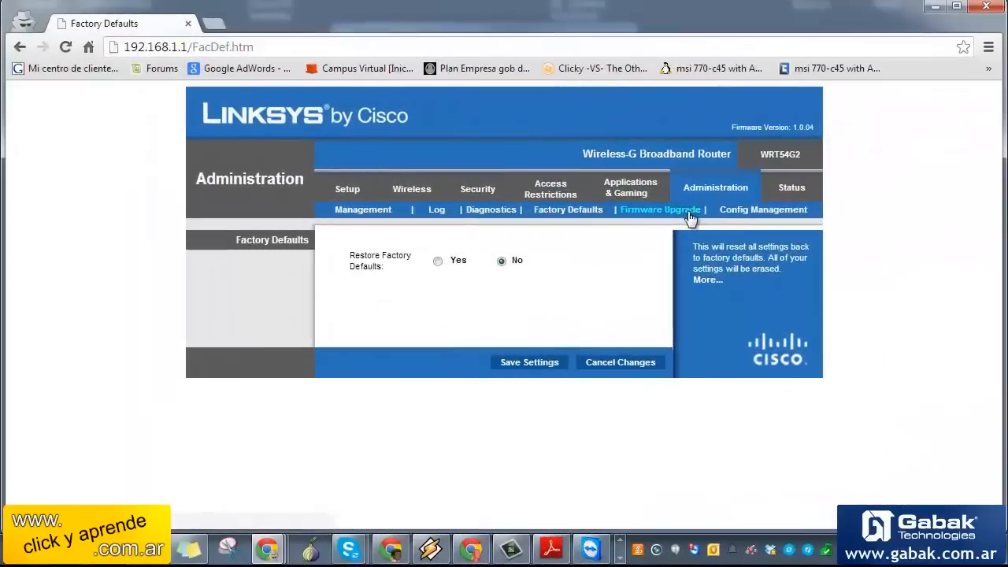
Show the Upgrade Firmware page and mark the current firmware version 1.0.04
{"action": "left_click", "coordinate": [684, 211]}
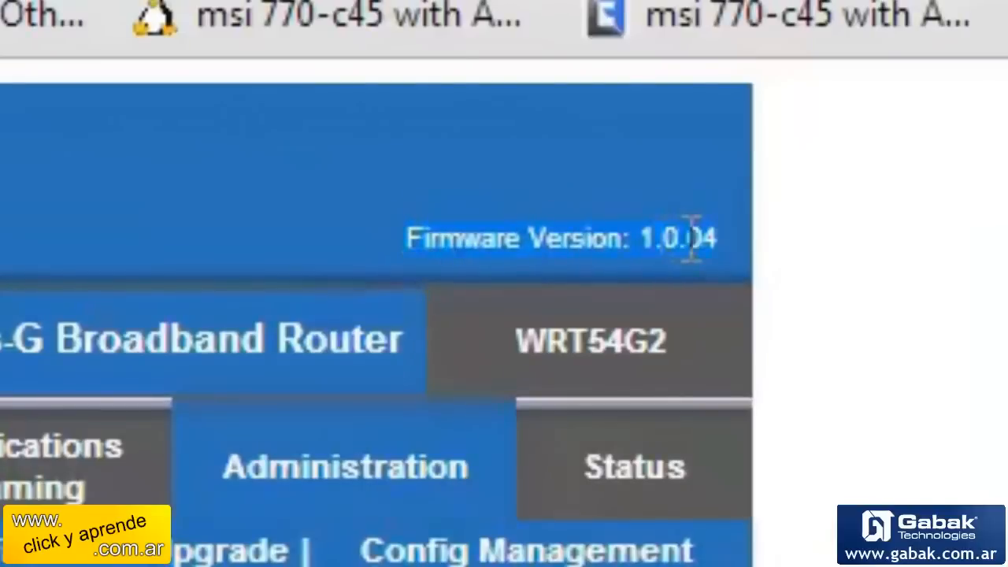
{"action": "left_click_drag", "start_coordinate": [741, 240], "coordinate": [705, 237]}
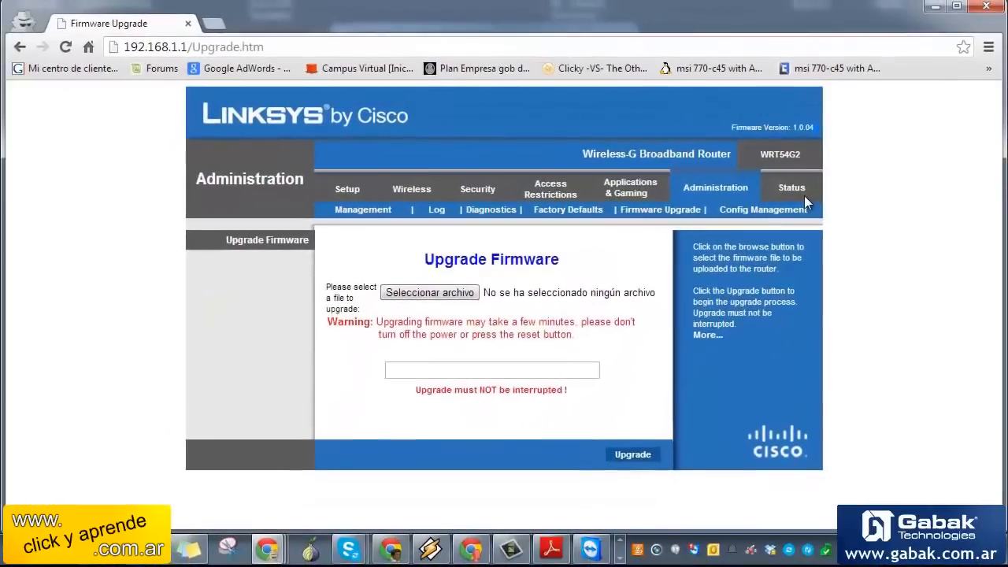
Cancel the firmware file picker without a file and highlight the upgrade warning text
{"action": "left_click", "coordinate": [467, 293]}
{"action": "left_click", "coordinate": [861, 389]}
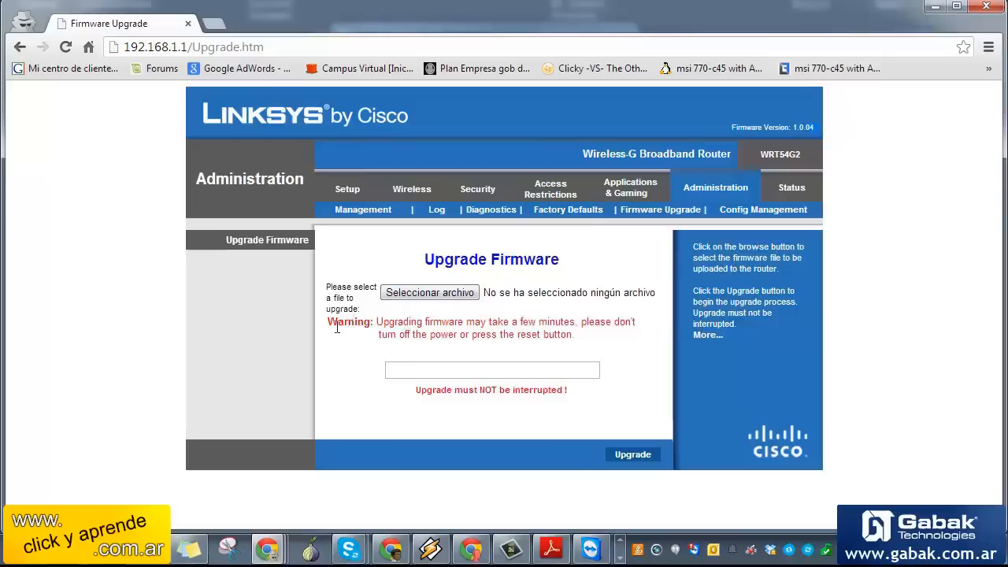
{"action": "left_click_drag", "start_coordinate": [335, 321], "coordinate": [579, 334]}
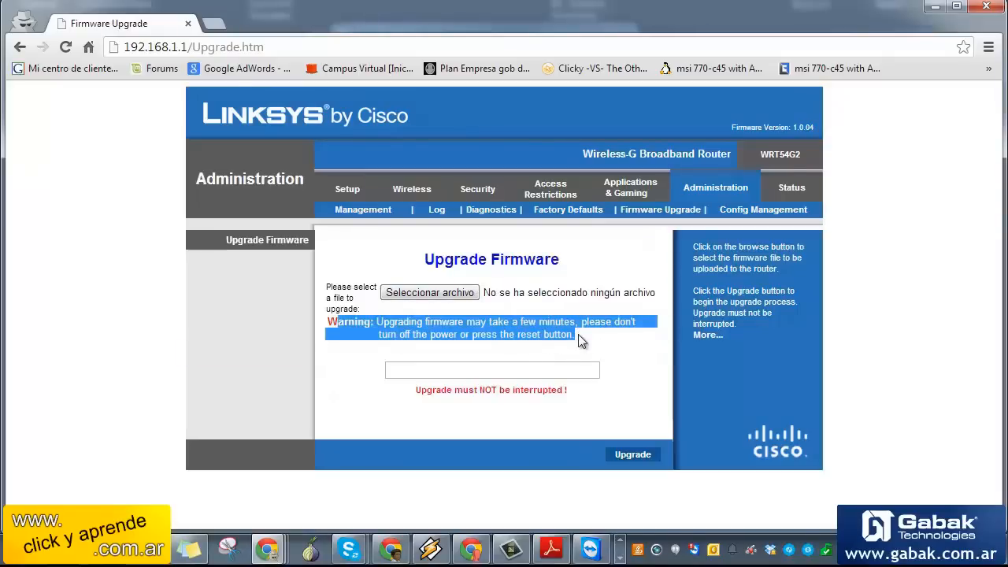
{"action": "left_click", "coordinate": [578, 335]}
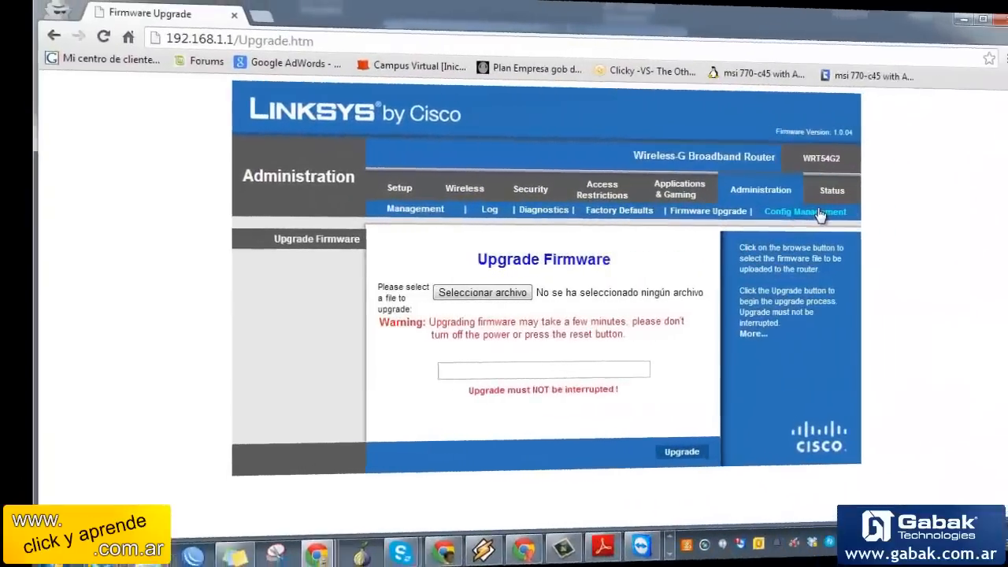
{"action": "left_click", "coordinate": [778, 208]}
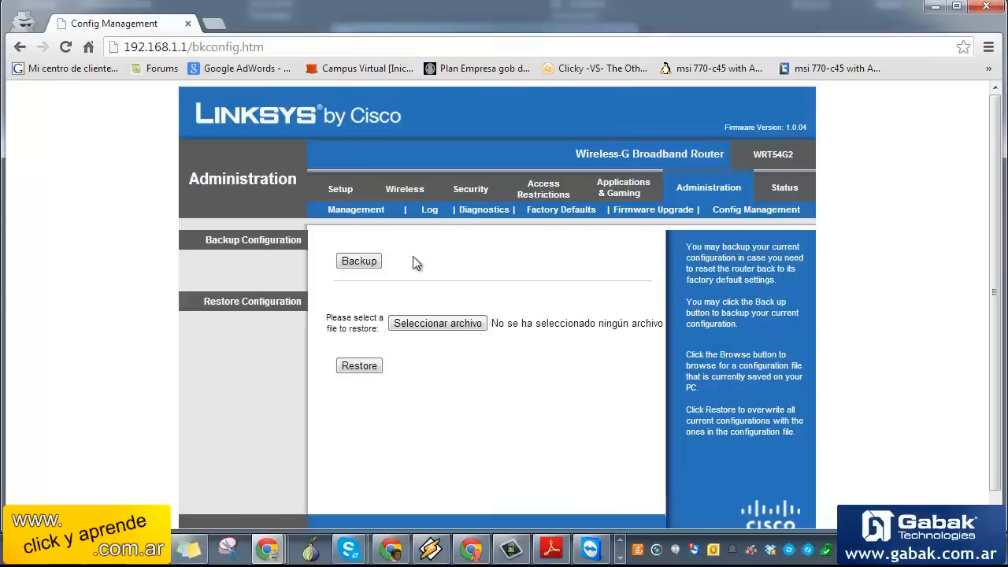
{"action": "left_click", "coordinate": [375, 266]}
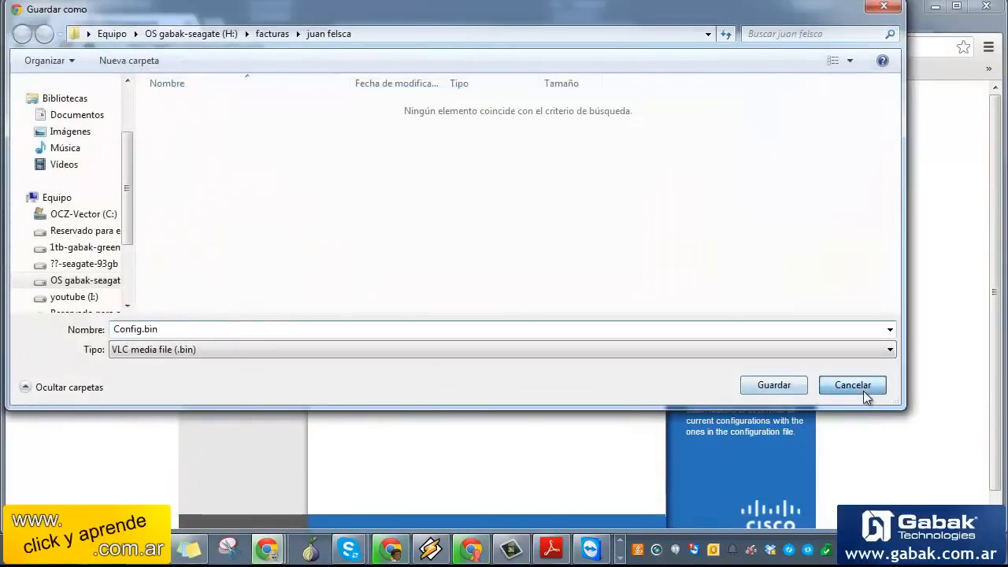
{"action": "left_click", "coordinate": [857, 387]}
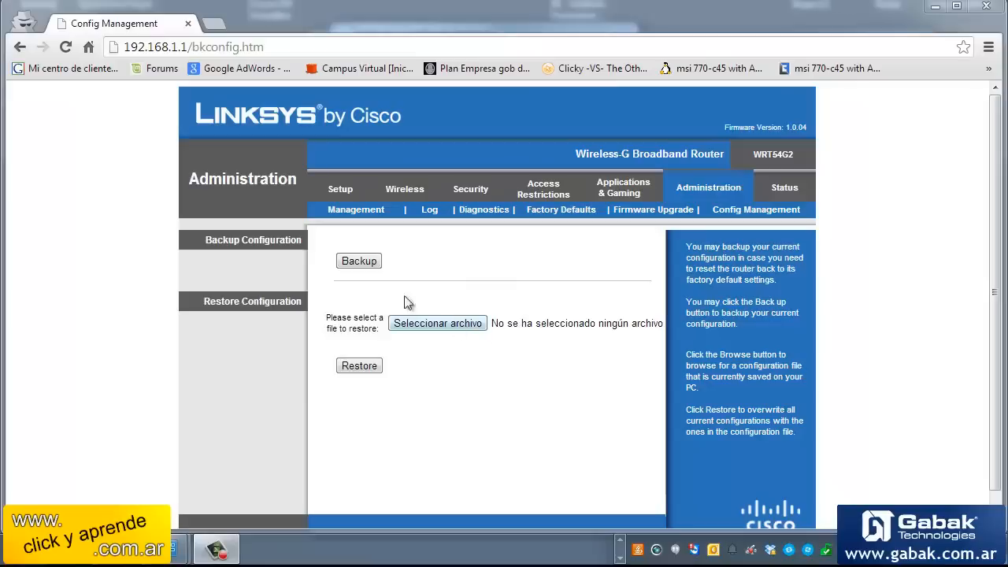
{"action": "left_click", "coordinate": [437, 326]}
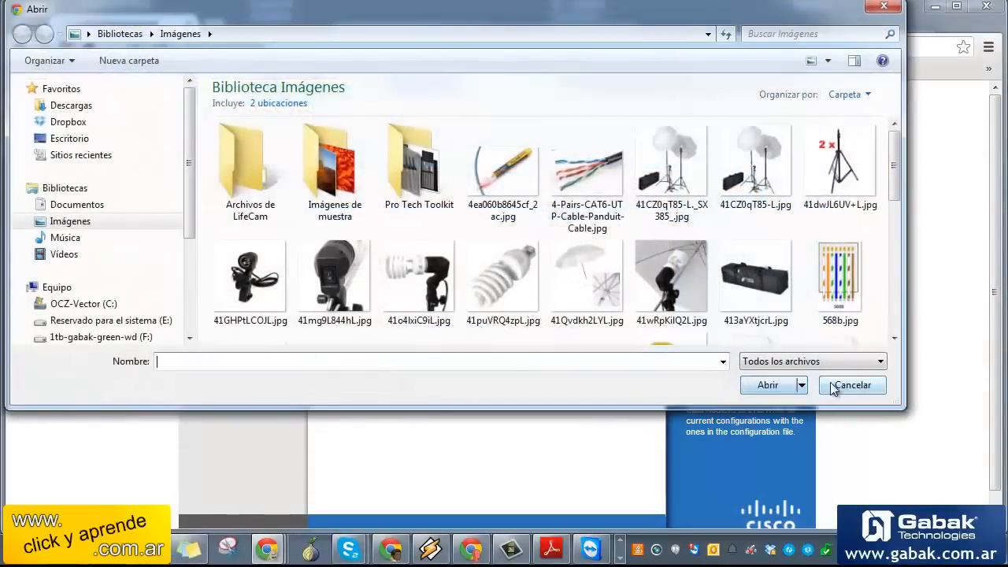
{"action": "key", "text": "Escape"}
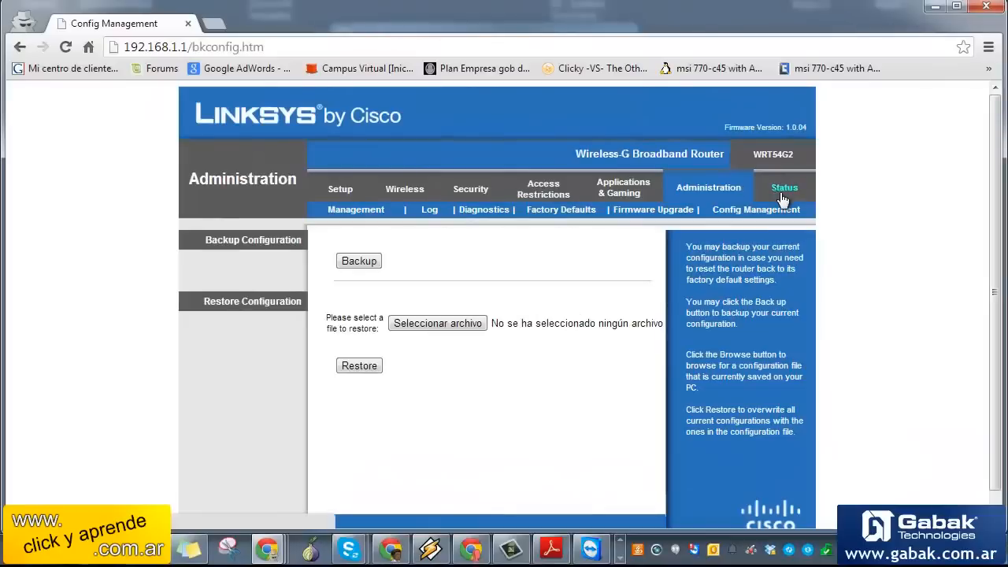
View router status and highlight the internet IP address 192.168.39.101
{"action": "left_click", "coordinate": [782, 195]}
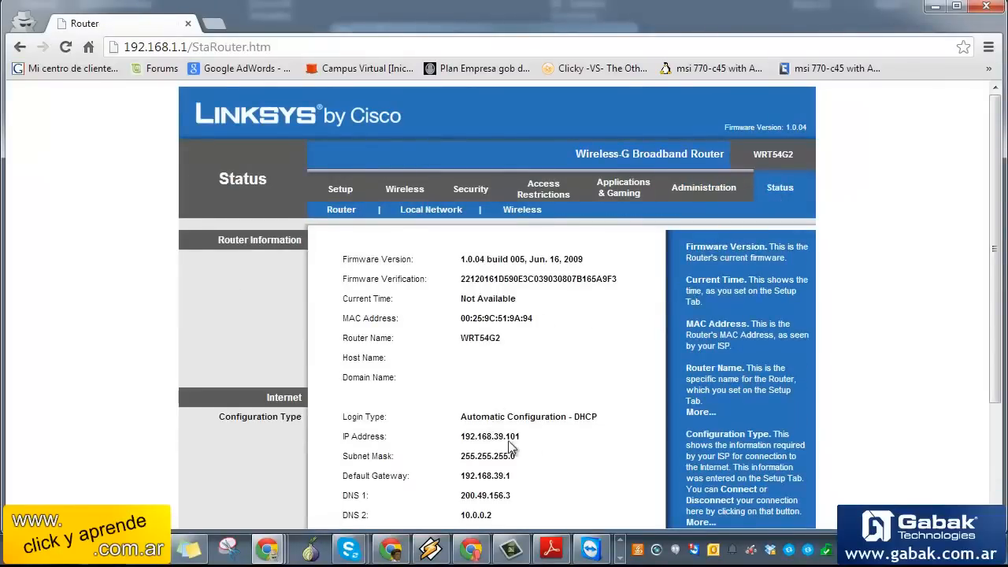
{"action": "left_click_drag", "start_coordinate": [528, 443], "coordinate": [443, 425]}
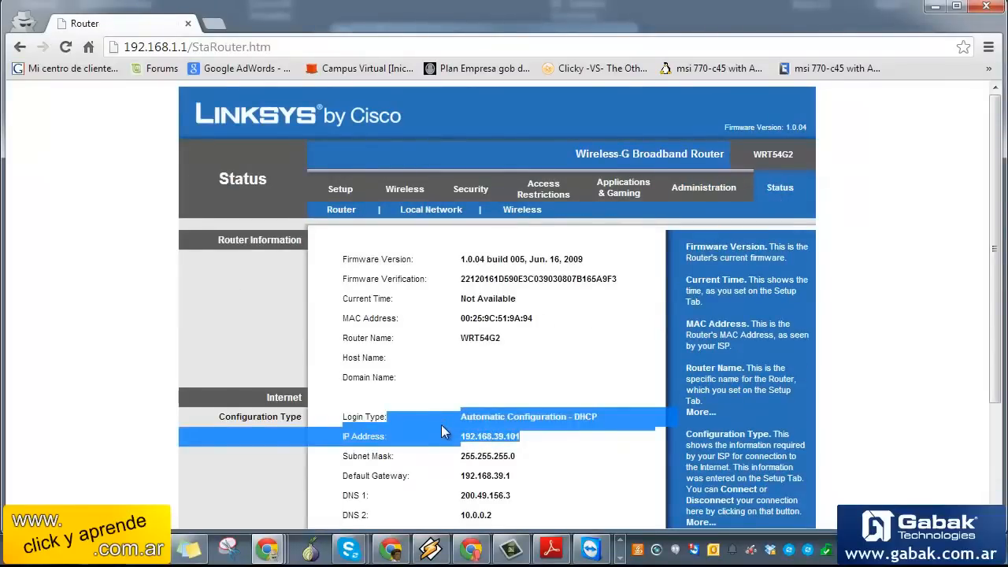
{"action": "left_click", "coordinate": [528, 443]}
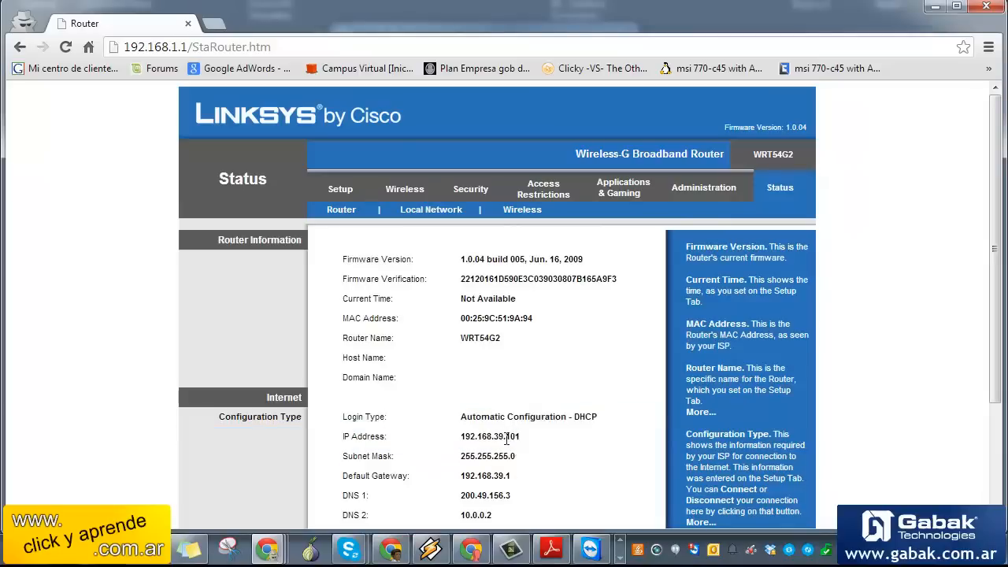
{"action": "left_click_drag", "start_coordinate": [520, 440], "coordinate": [360, 413]}
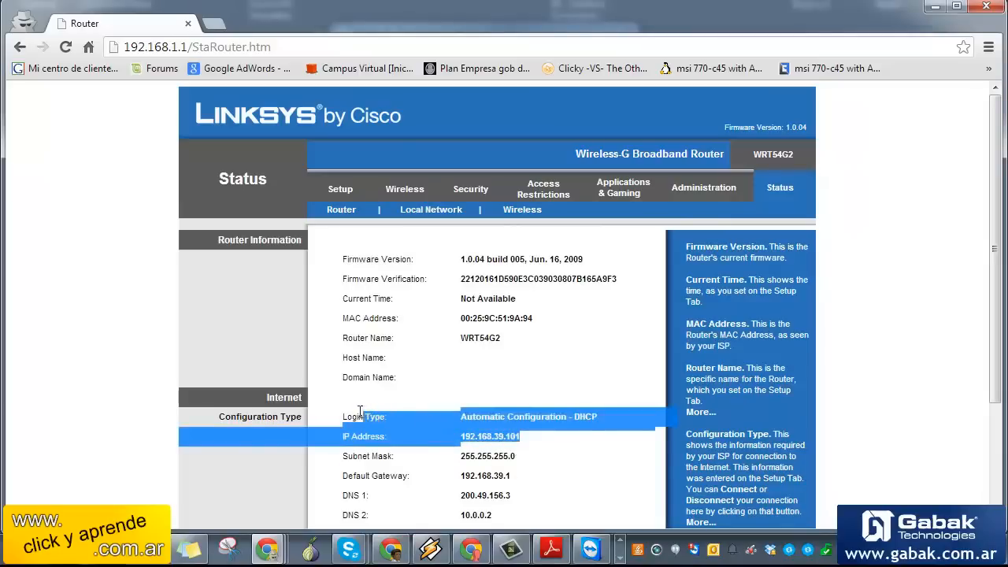
{"action": "scroll", "coordinate": [424, 429], "scroll_direction": "down", "scroll_amount": 2}
{"action": "left_click", "coordinate": [535, 417]}
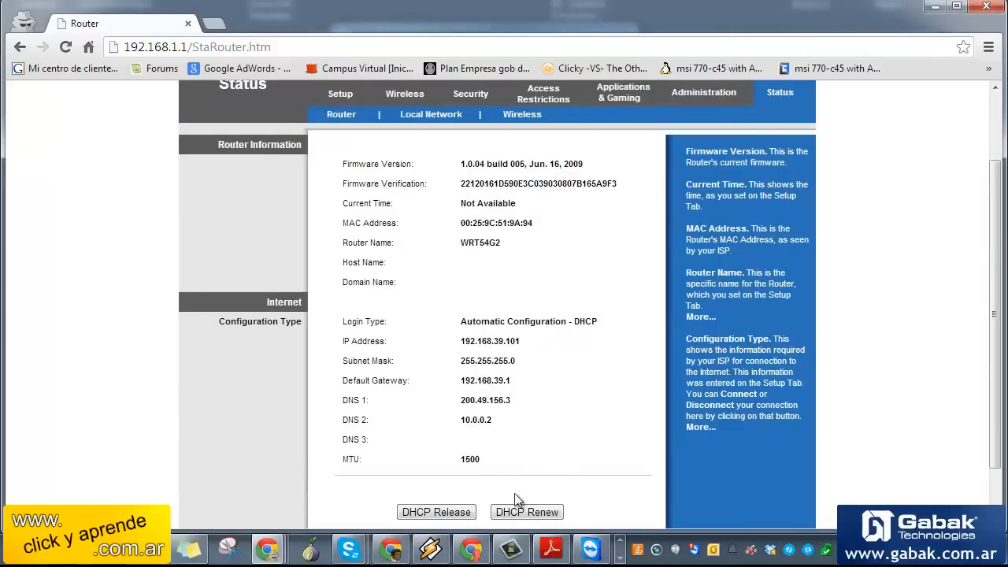
Release the router's DHCP-assigned internet address
{"action": "left_click", "coordinate": [461, 513]}
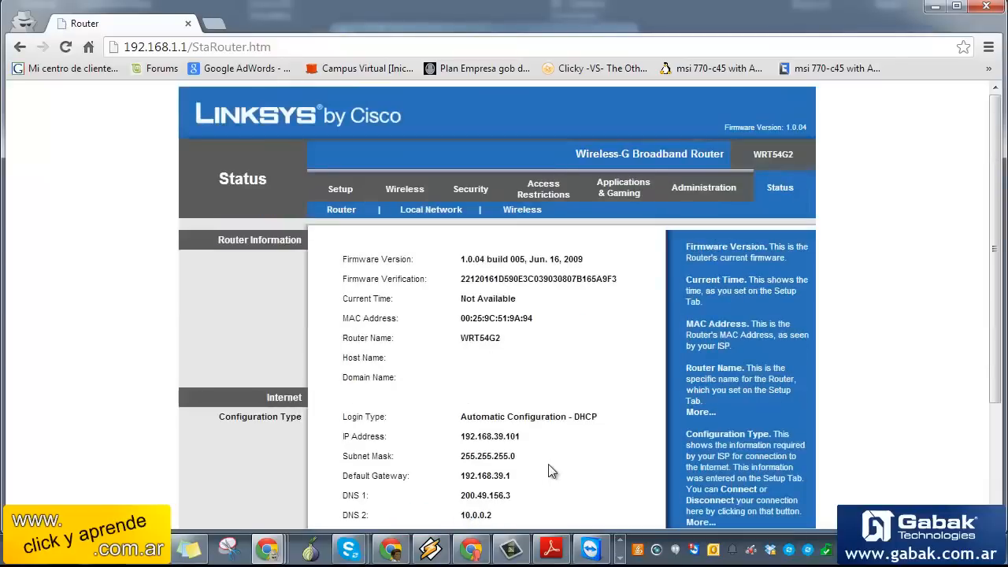
{"action": "scroll", "coordinate": [540, 463], "scroll_direction": "down", "scroll_amount": 3}
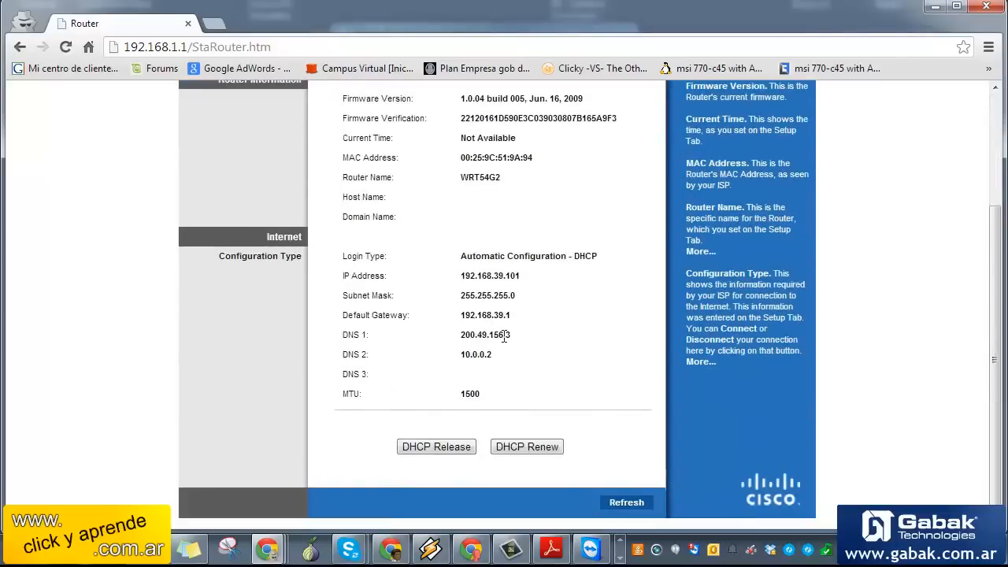
{"action": "left_click", "coordinate": [449, 454]}
{"action": "left_click_drag", "start_coordinate": [528, 284], "coordinate": [463, 280]}
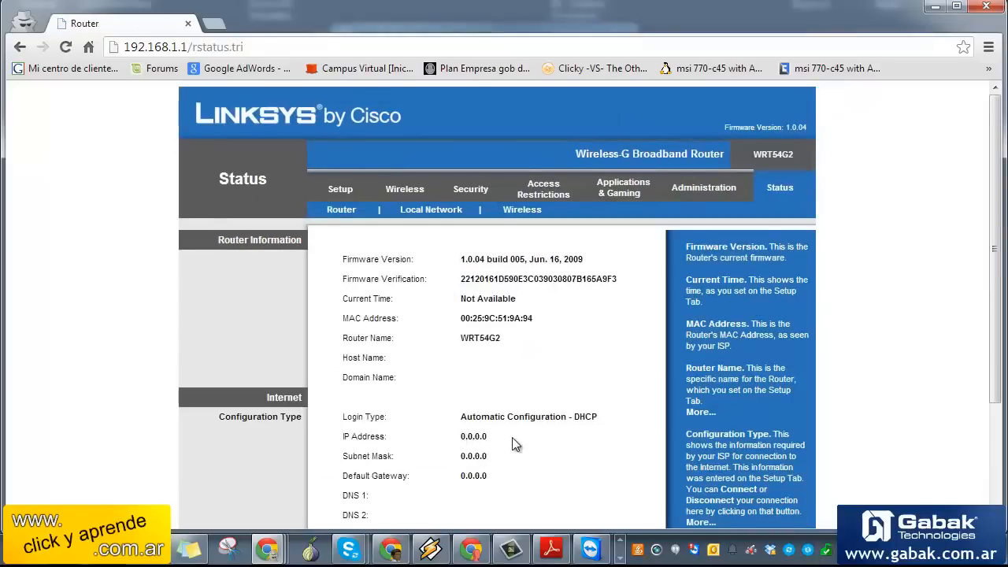
{"action": "scroll", "coordinate": [513, 441], "scroll_direction": "down", "scroll_amount": 2}
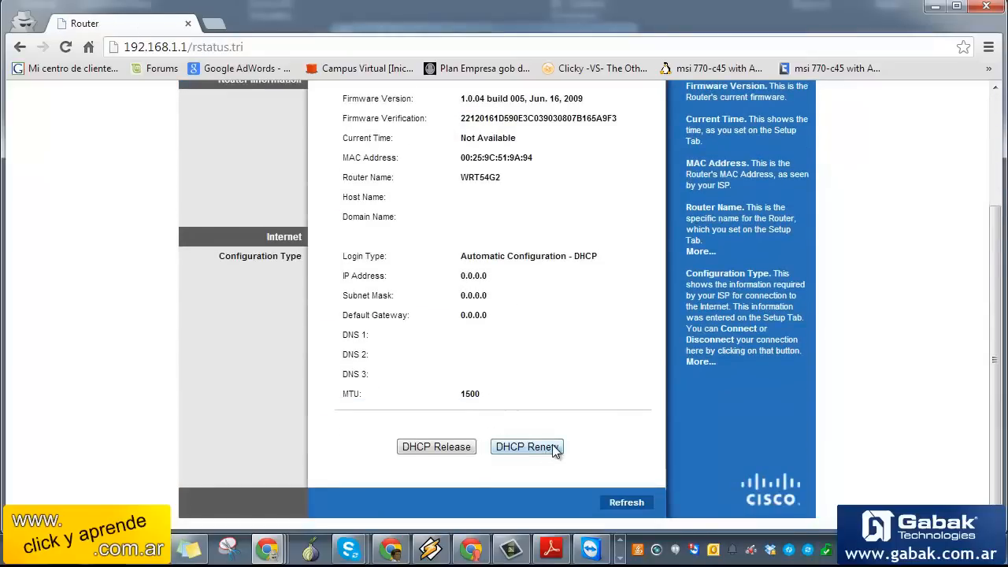
Renew the DHCP lease and refresh status to confirm IP 192.168.39.101
{"action": "left_click", "coordinate": [527, 446]}
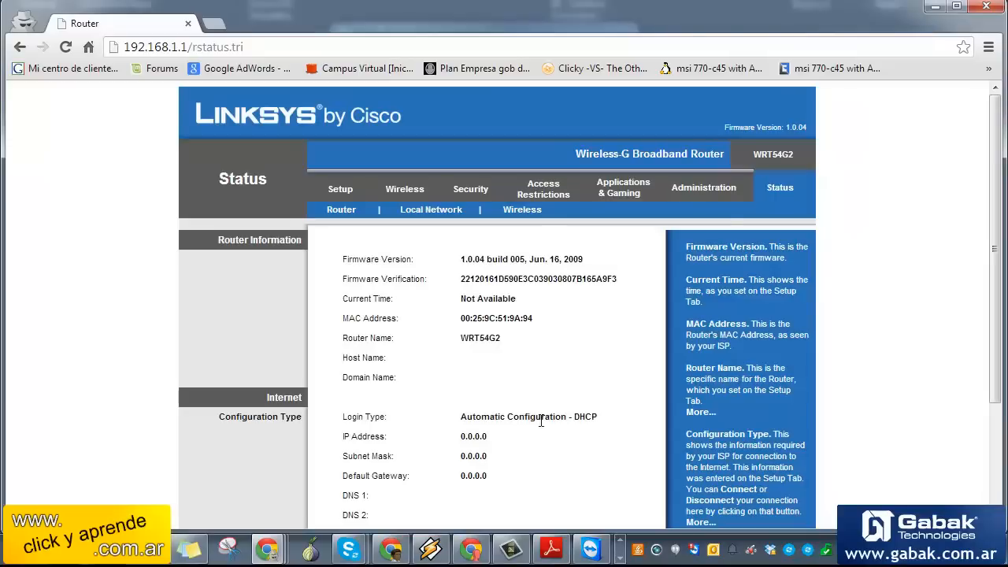
{"action": "scroll", "coordinate": [539, 420], "scroll_direction": "down", "scroll_amount": 5}
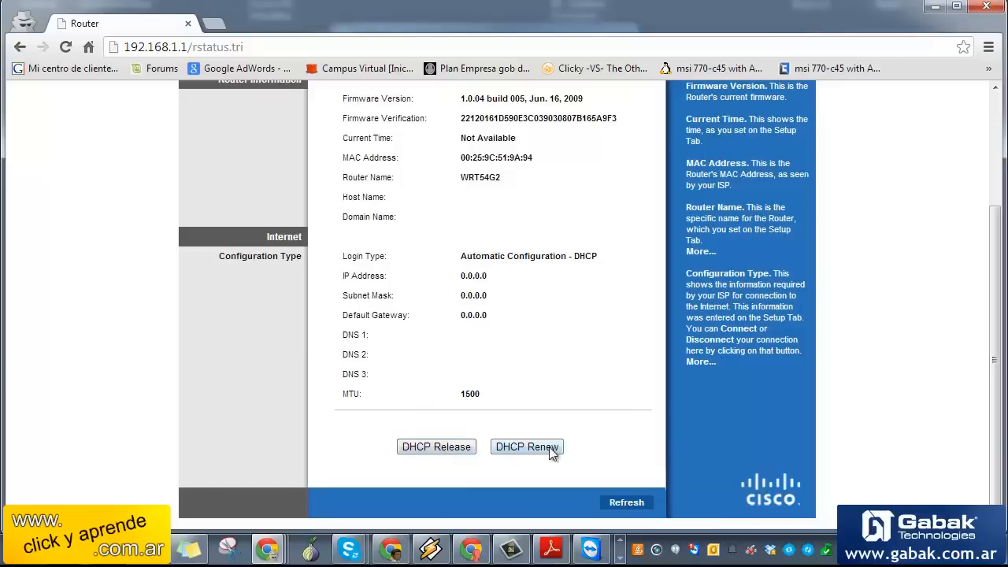
{"action": "left_click", "coordinate": [627, 503]}
{"action": "scroll", "coordinate": [604, 449], "scroll_direction": "down", "scroll_amount": 1}
{"action": "scroll", "coordinate": [604, 461], "scroll_direction": "down", "scroll_amount": 2}
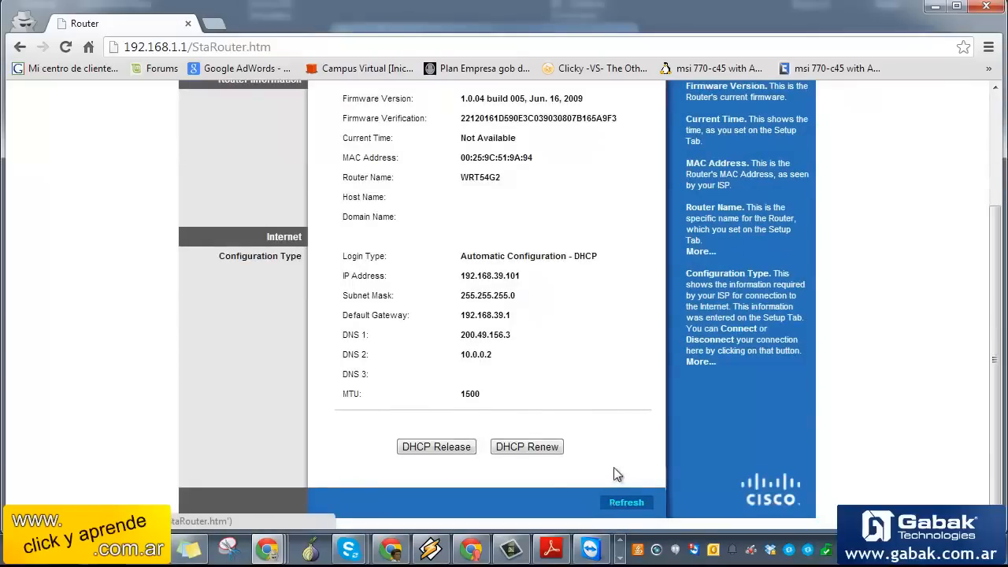
{"action": "scroll", "coordinate": [615, 508], "scroll_direction": "up", "scroll_amount": 1}
{"action": "scroll", "coordinate": [590, 299], "scroll_direction": "up", "scroll_amount": 1}
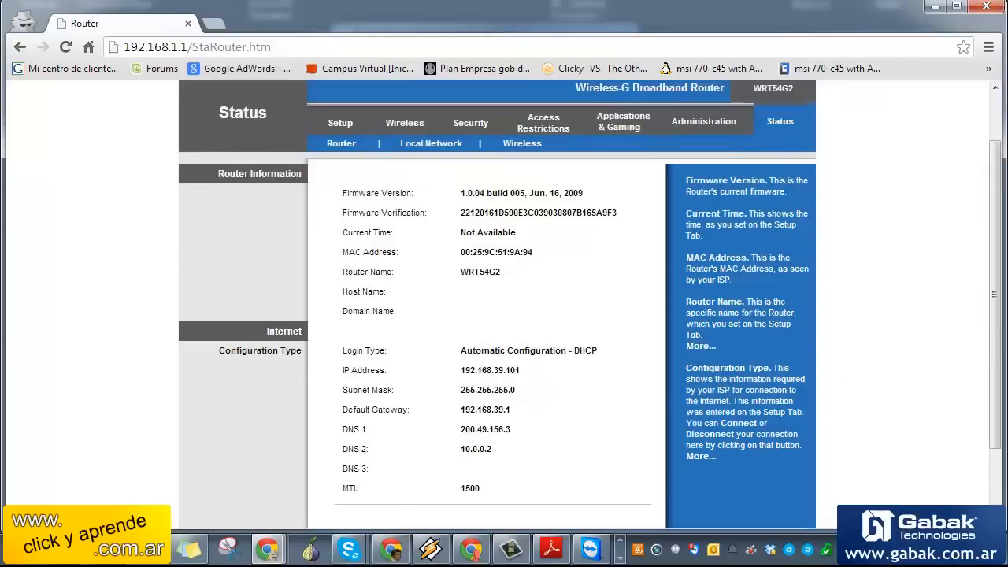